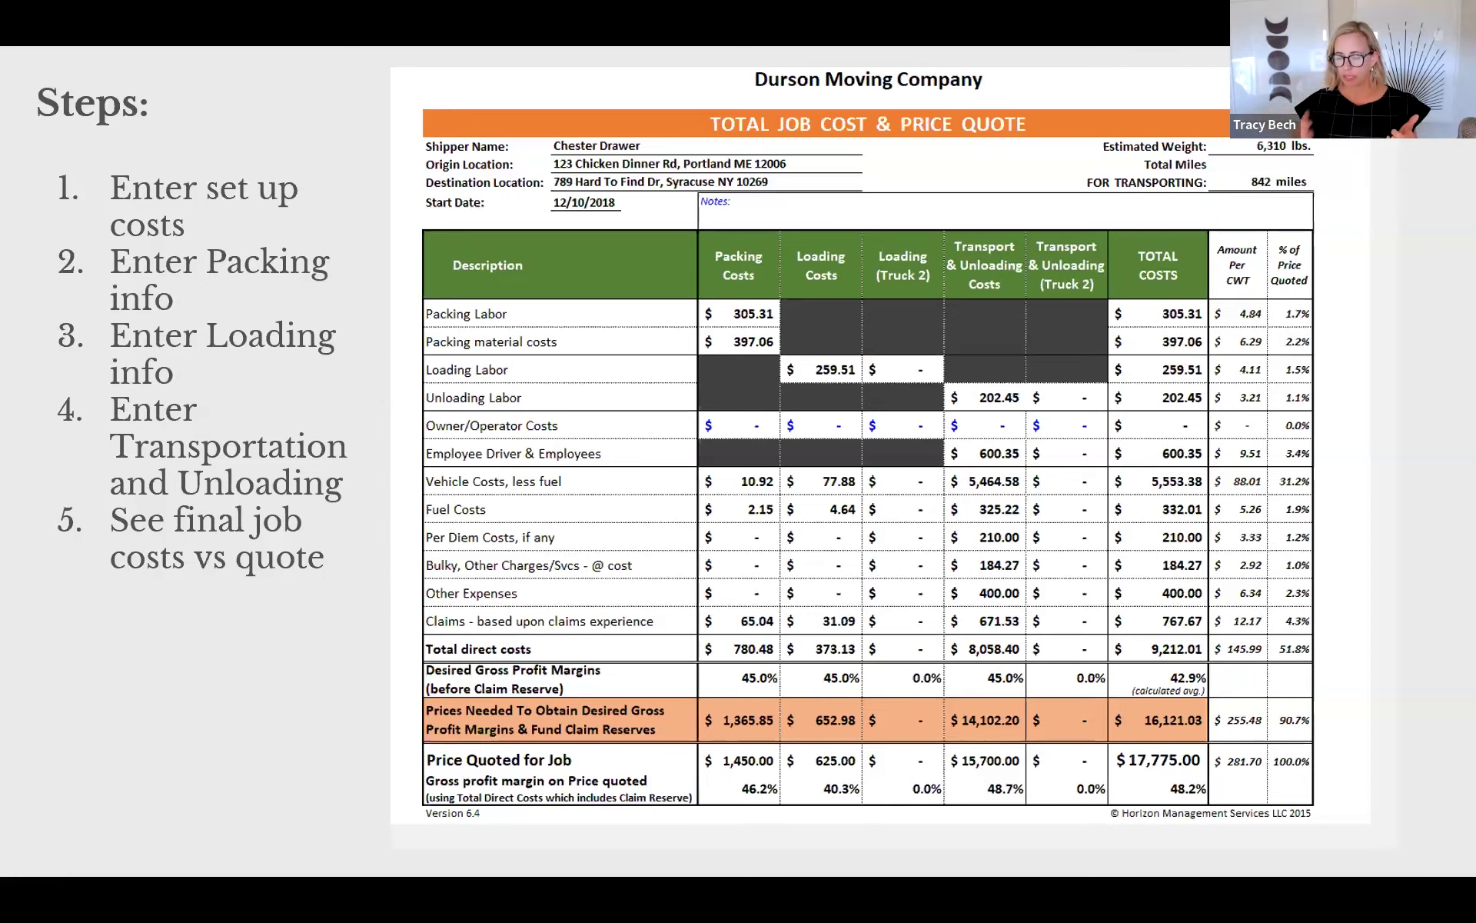
key("Right")
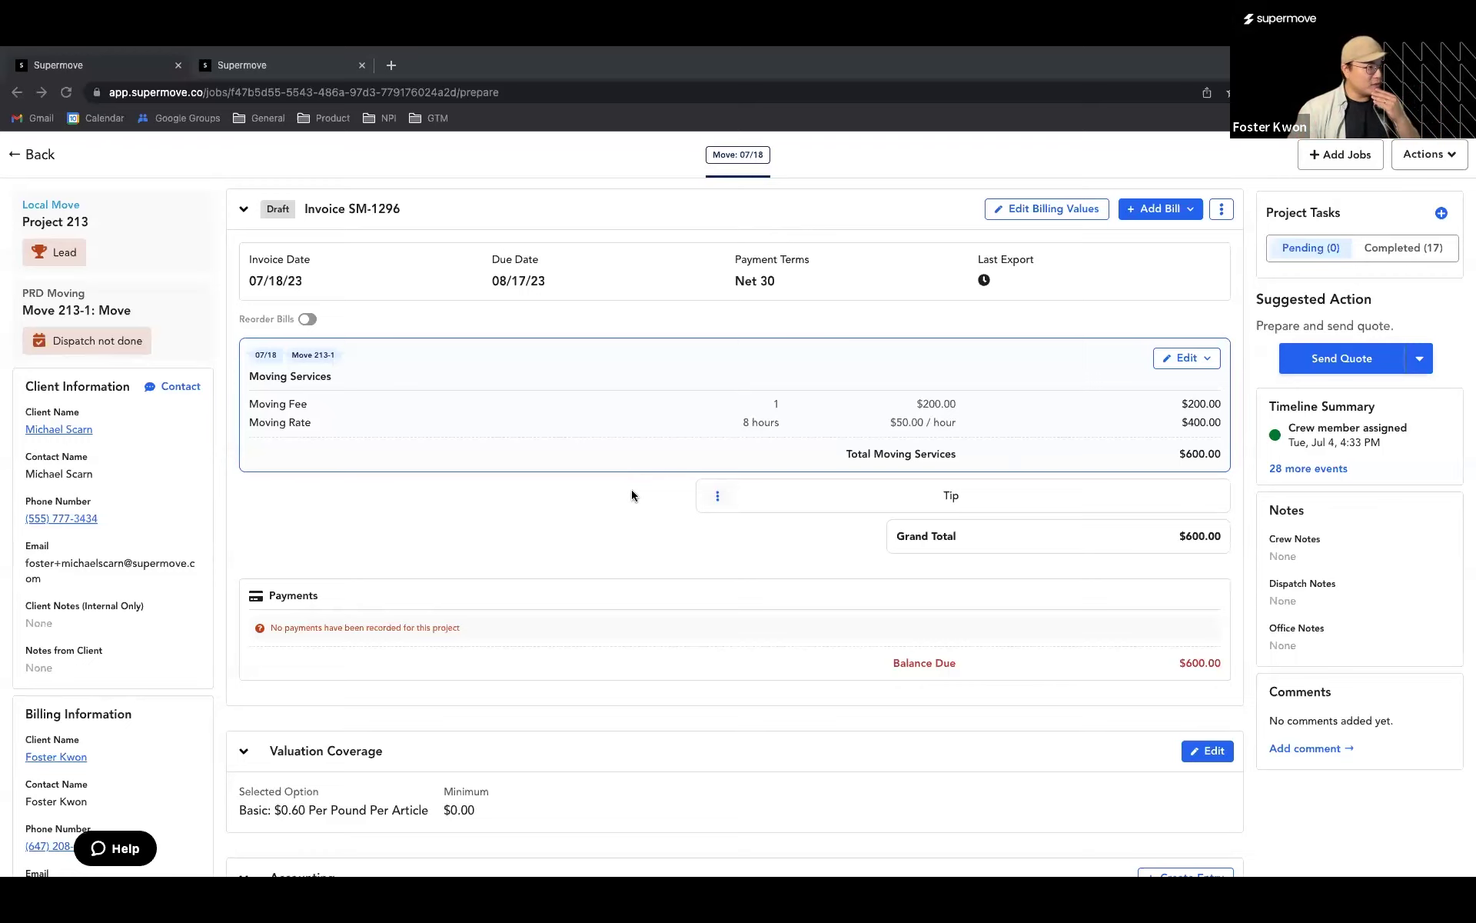
Examine the project's draft invoice, employee compensation costs and the revenue, cost and profit summary
scroll(604, 557, "down", 1)
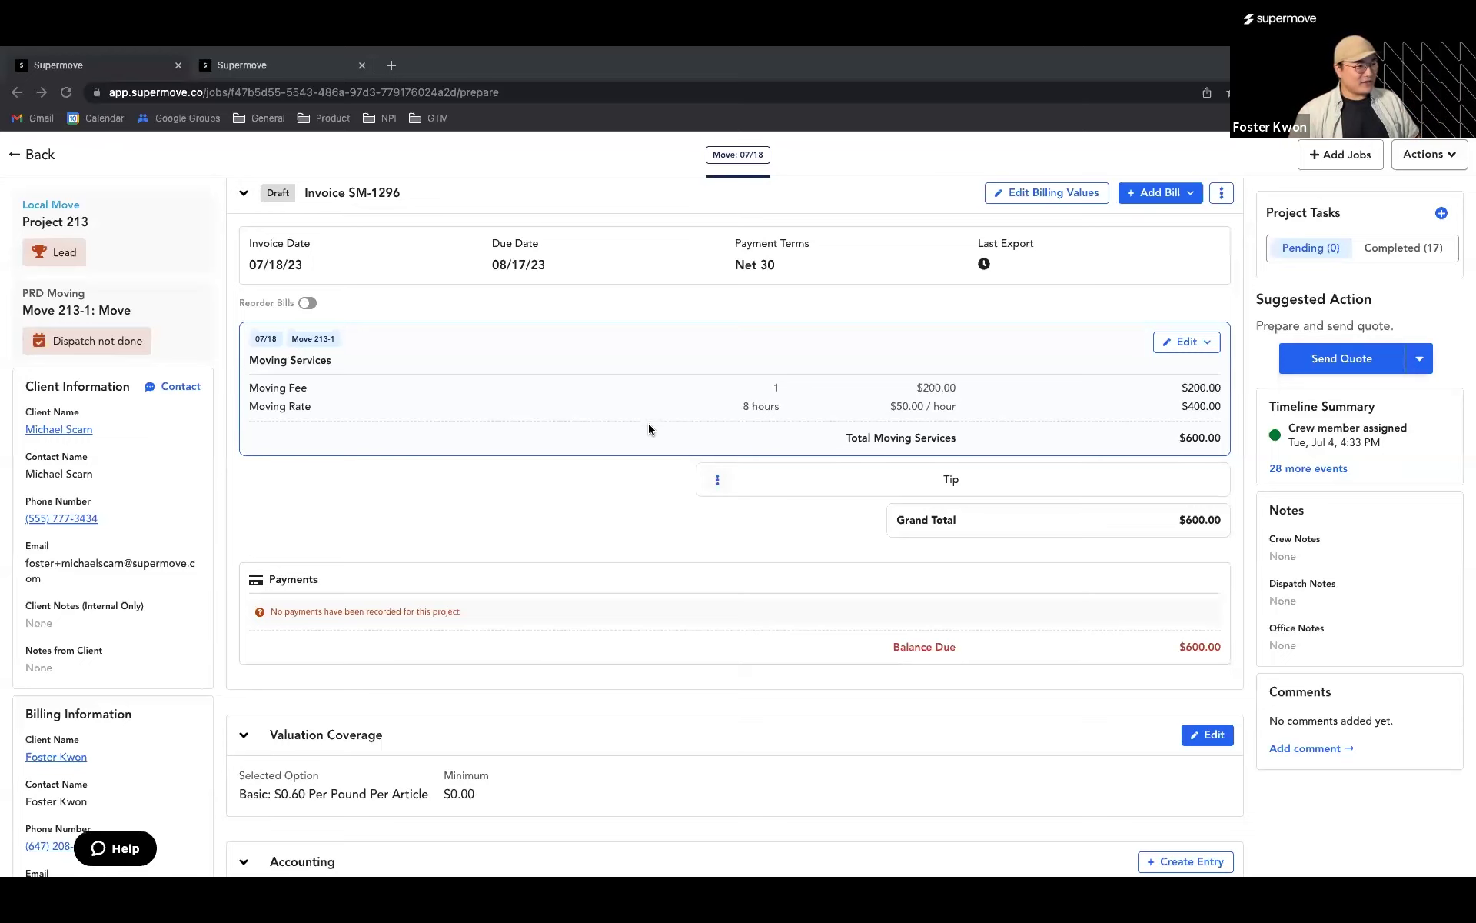
scroll(721, 416, "down", 1)
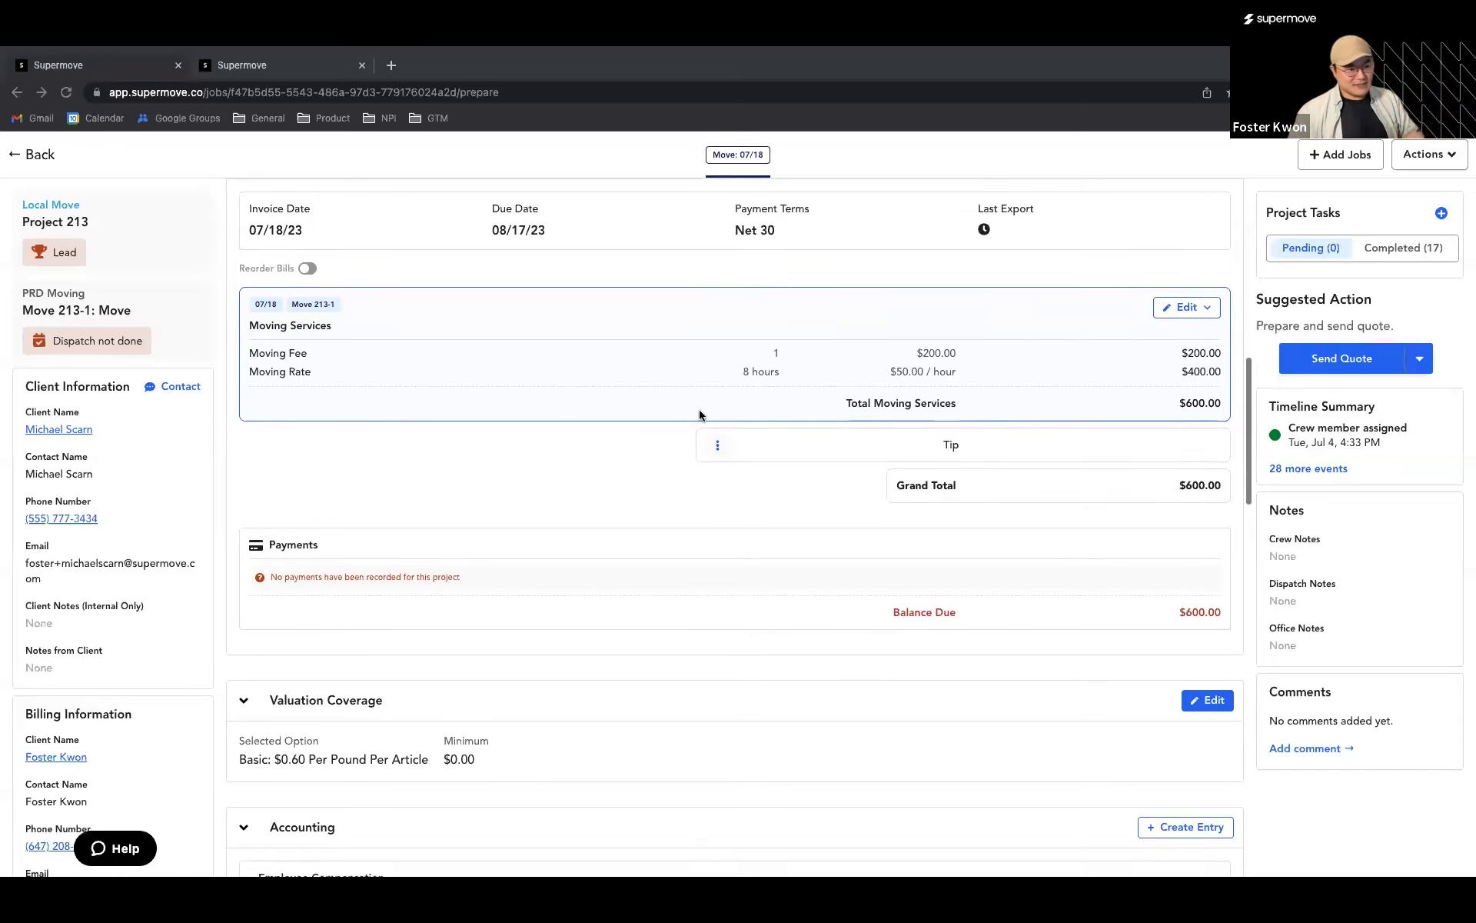
scroll(668, 502, "down", 1)
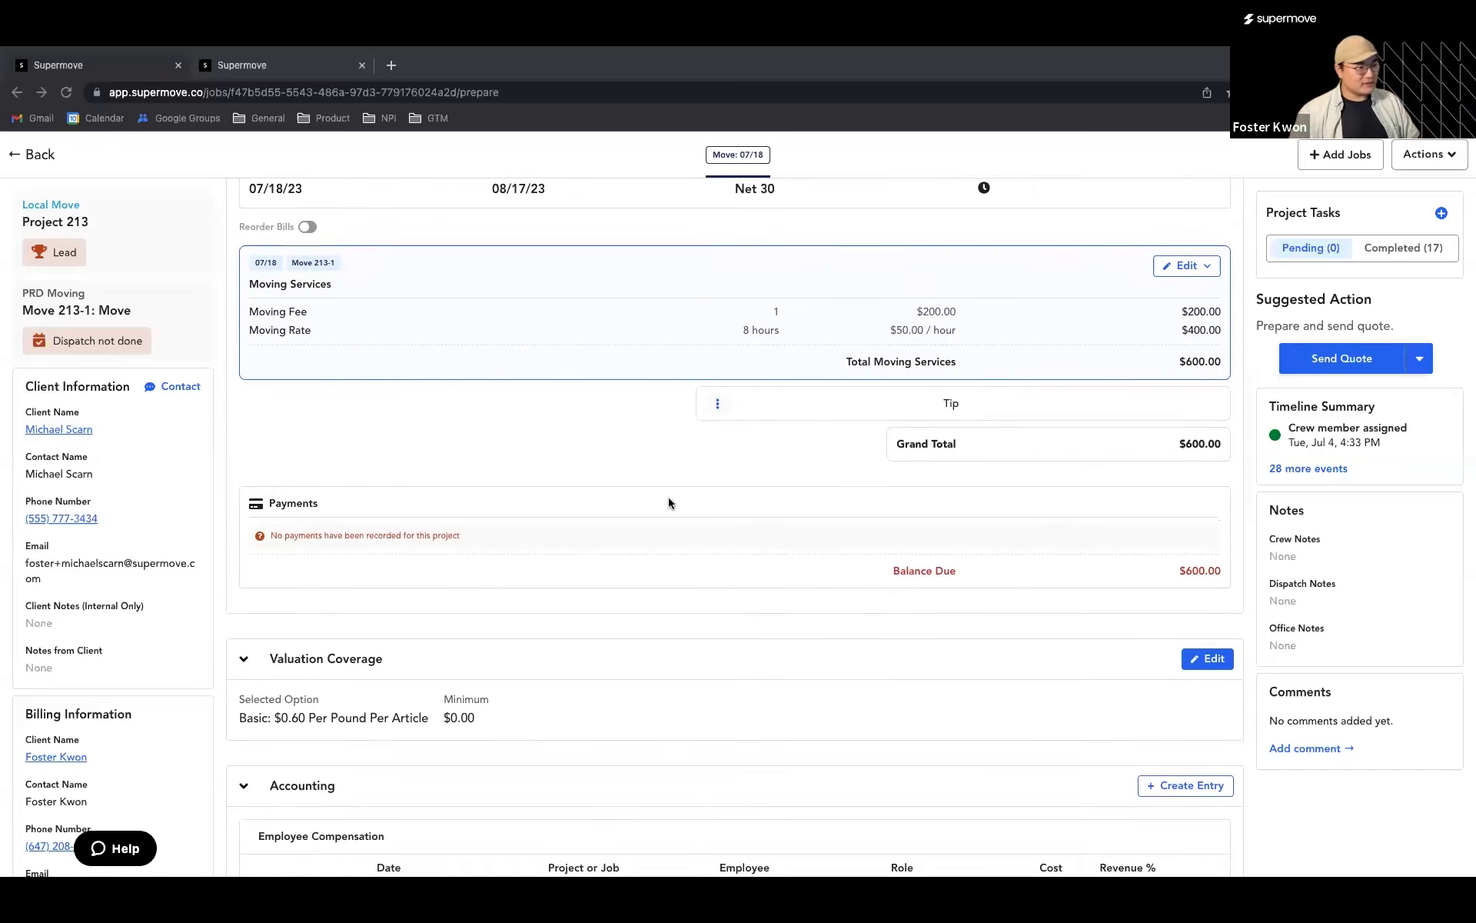
scroll(668, 503, "down", 10)
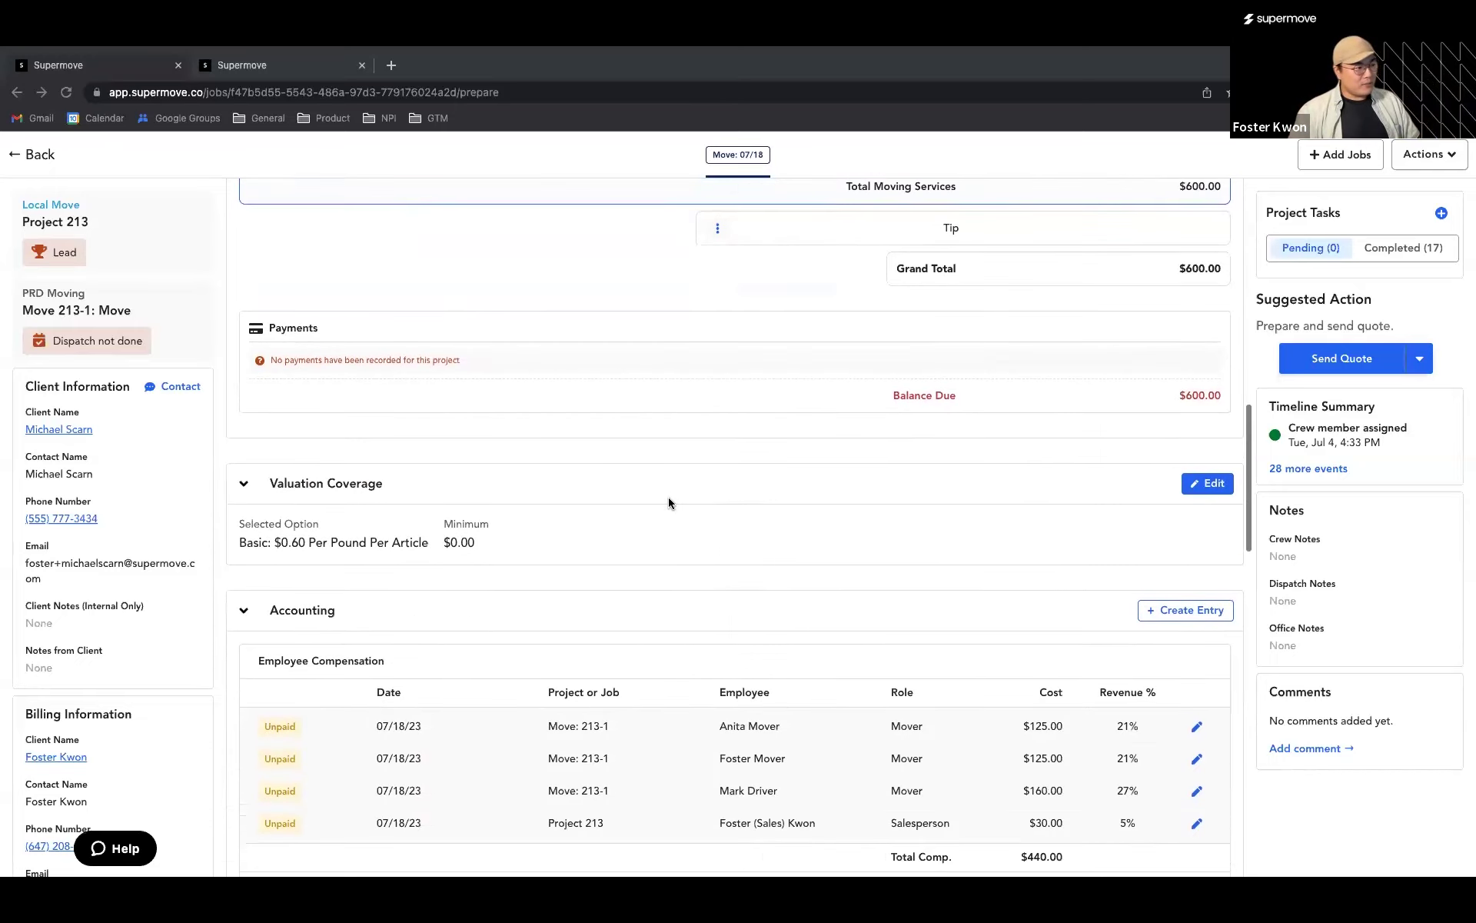
scroll(668, 503, "down", 4)
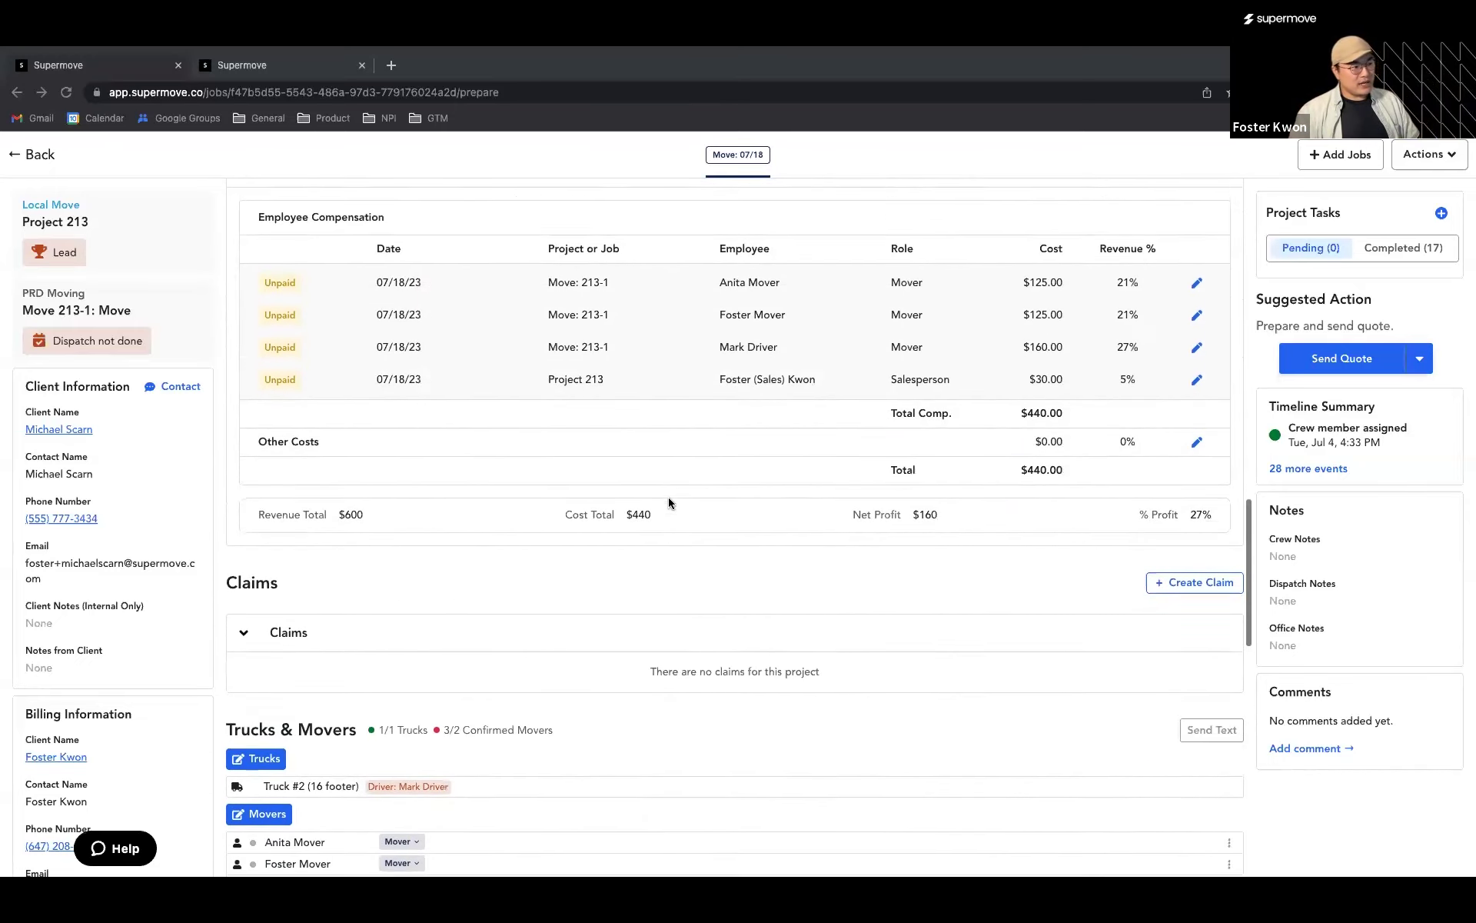
scroll(668, 503, "down", 1)
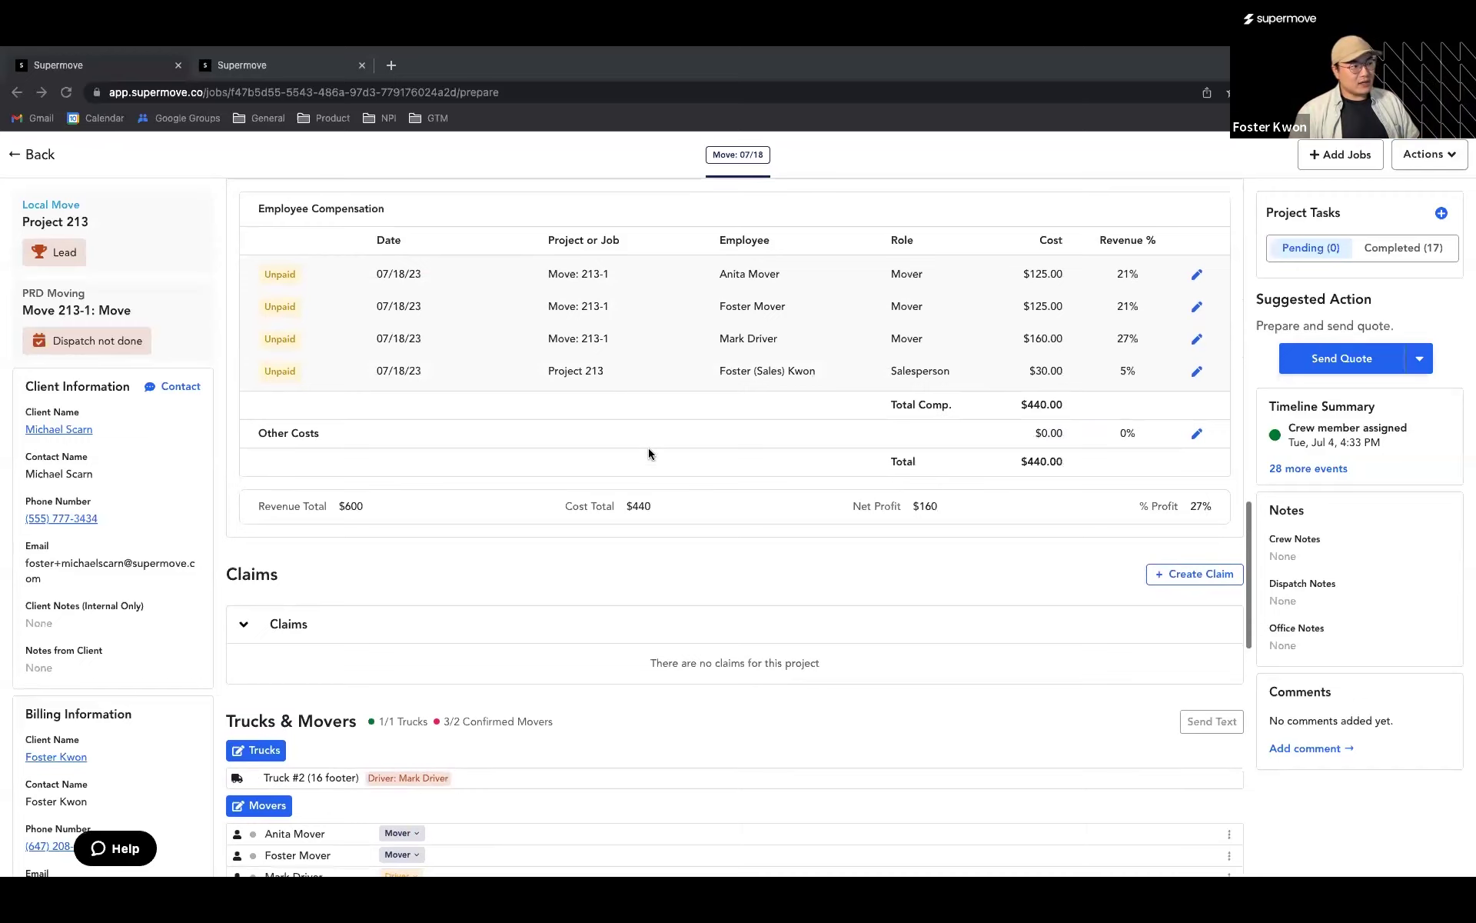
scroll(636, 405, "down", 1)
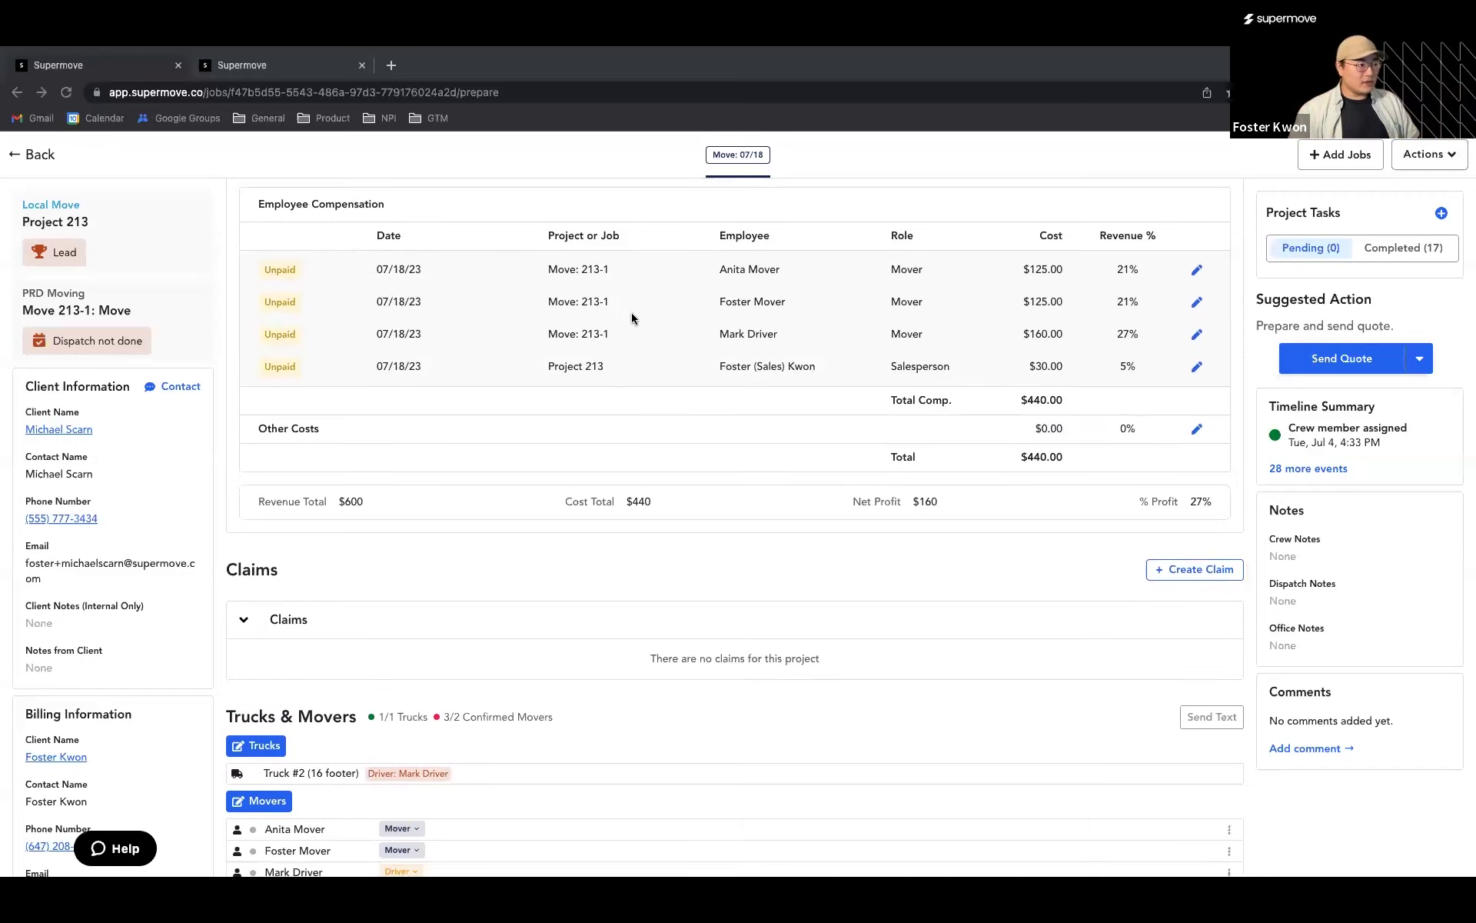
scroll(632, 317, "up", 1)
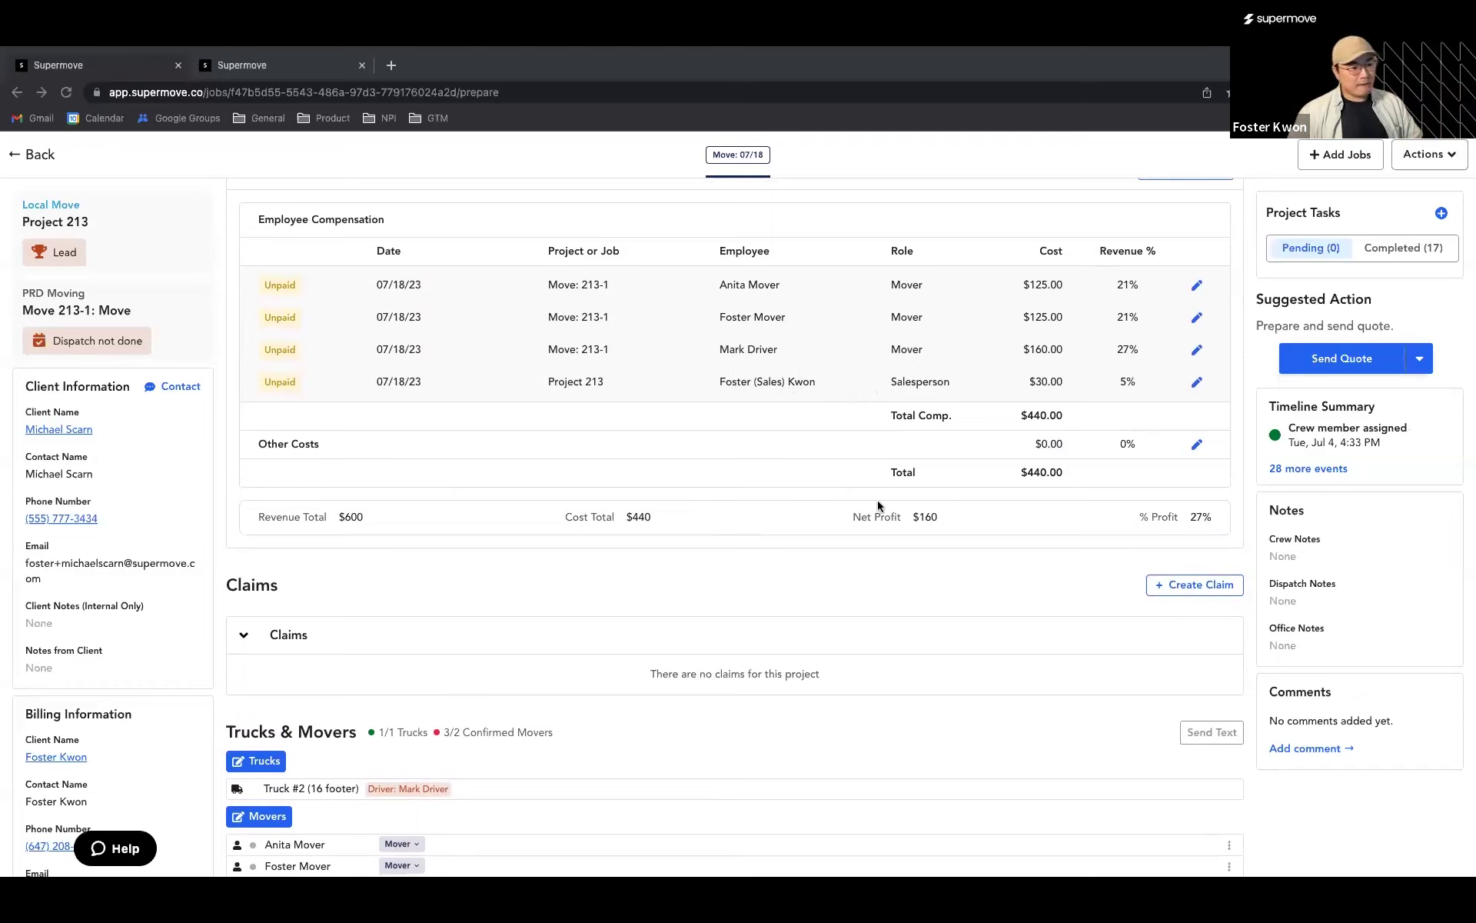
left_click(338, 523)
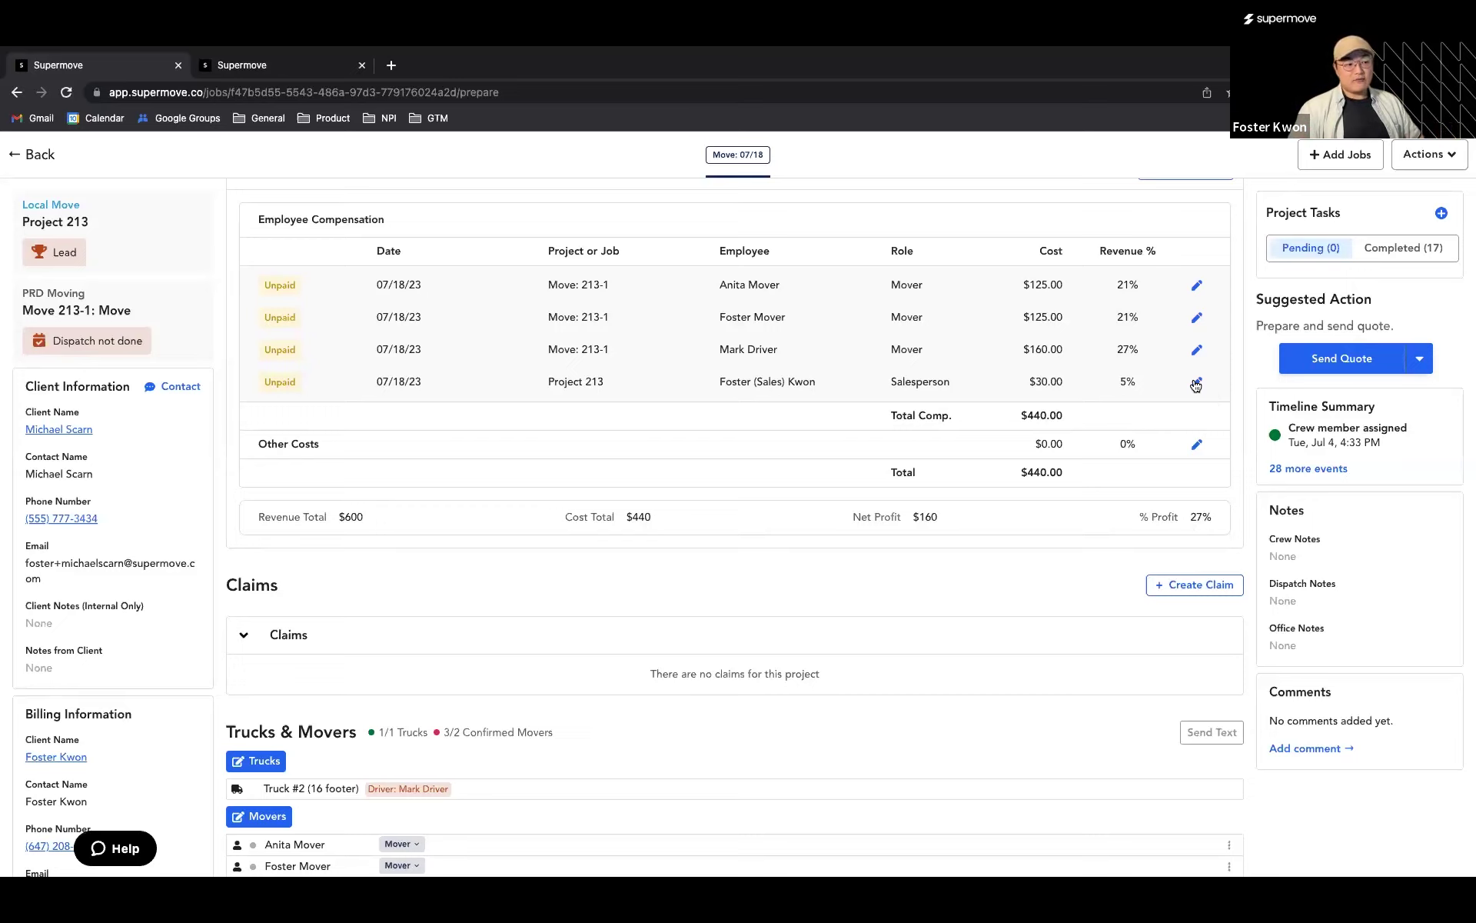
Add a Fuel item of $100 to the project's other costs and save the cost items
left_click(1197, 442)
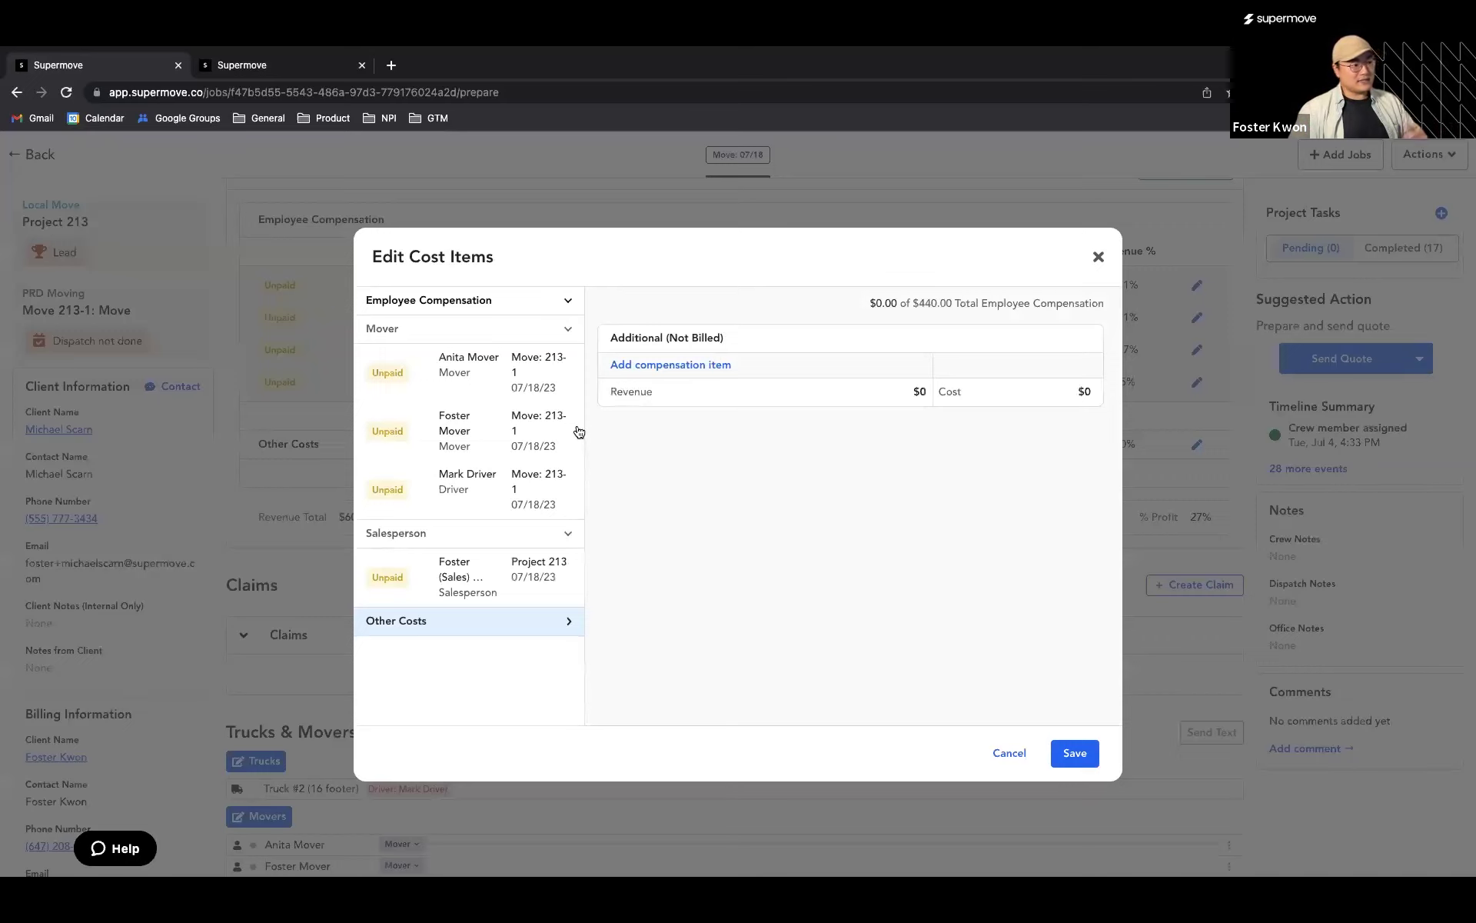
left_click(677, 370)
type("FUel")
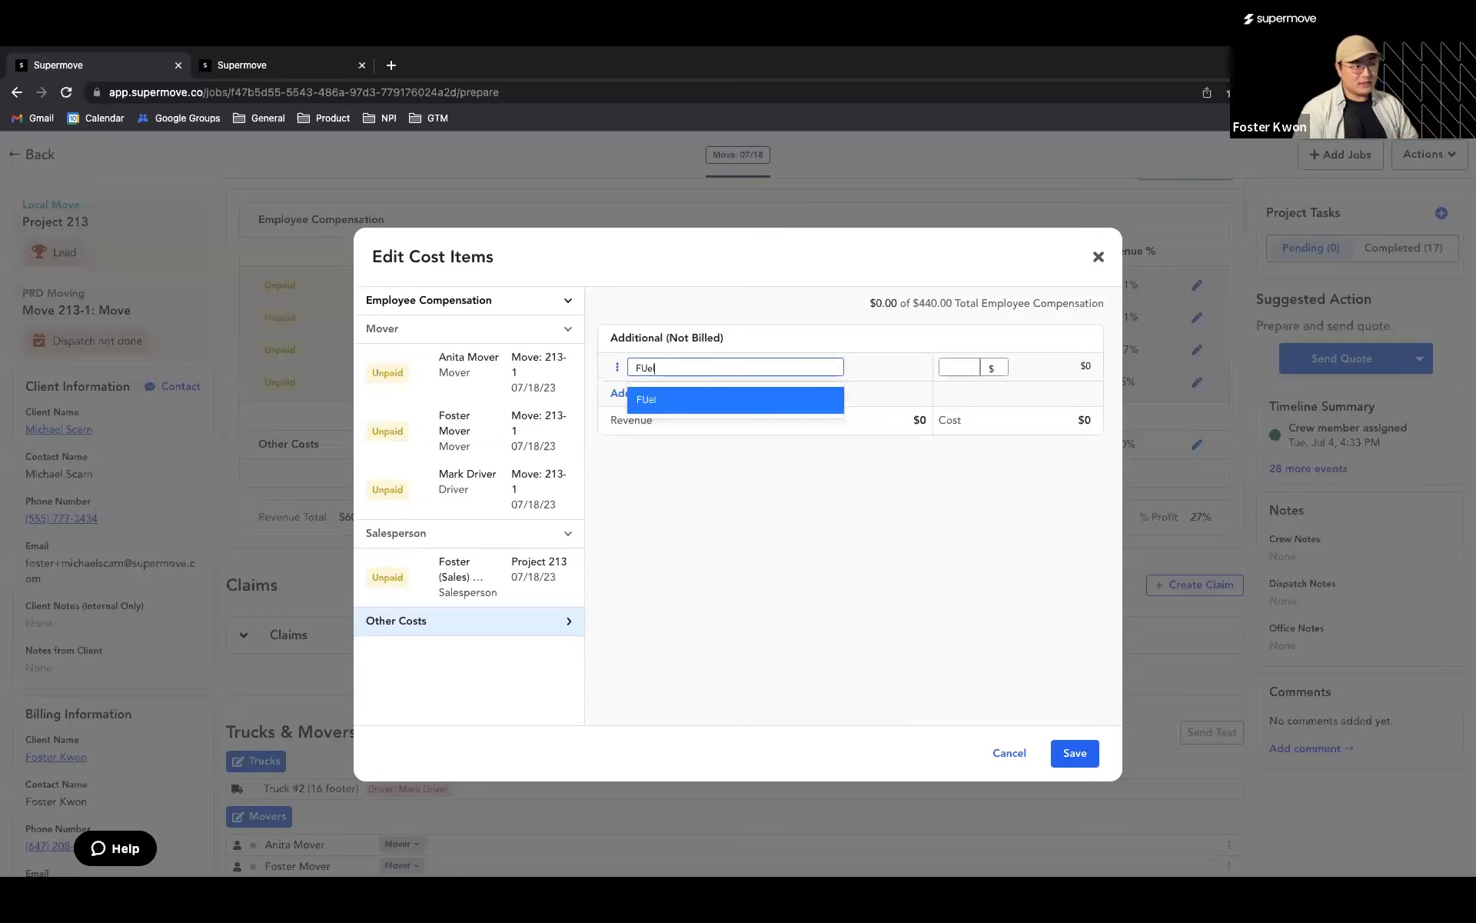
key("BackSpace")
key("BackSpace")
key("BackSpace")
type("uel")
key("Tab")
type("100")
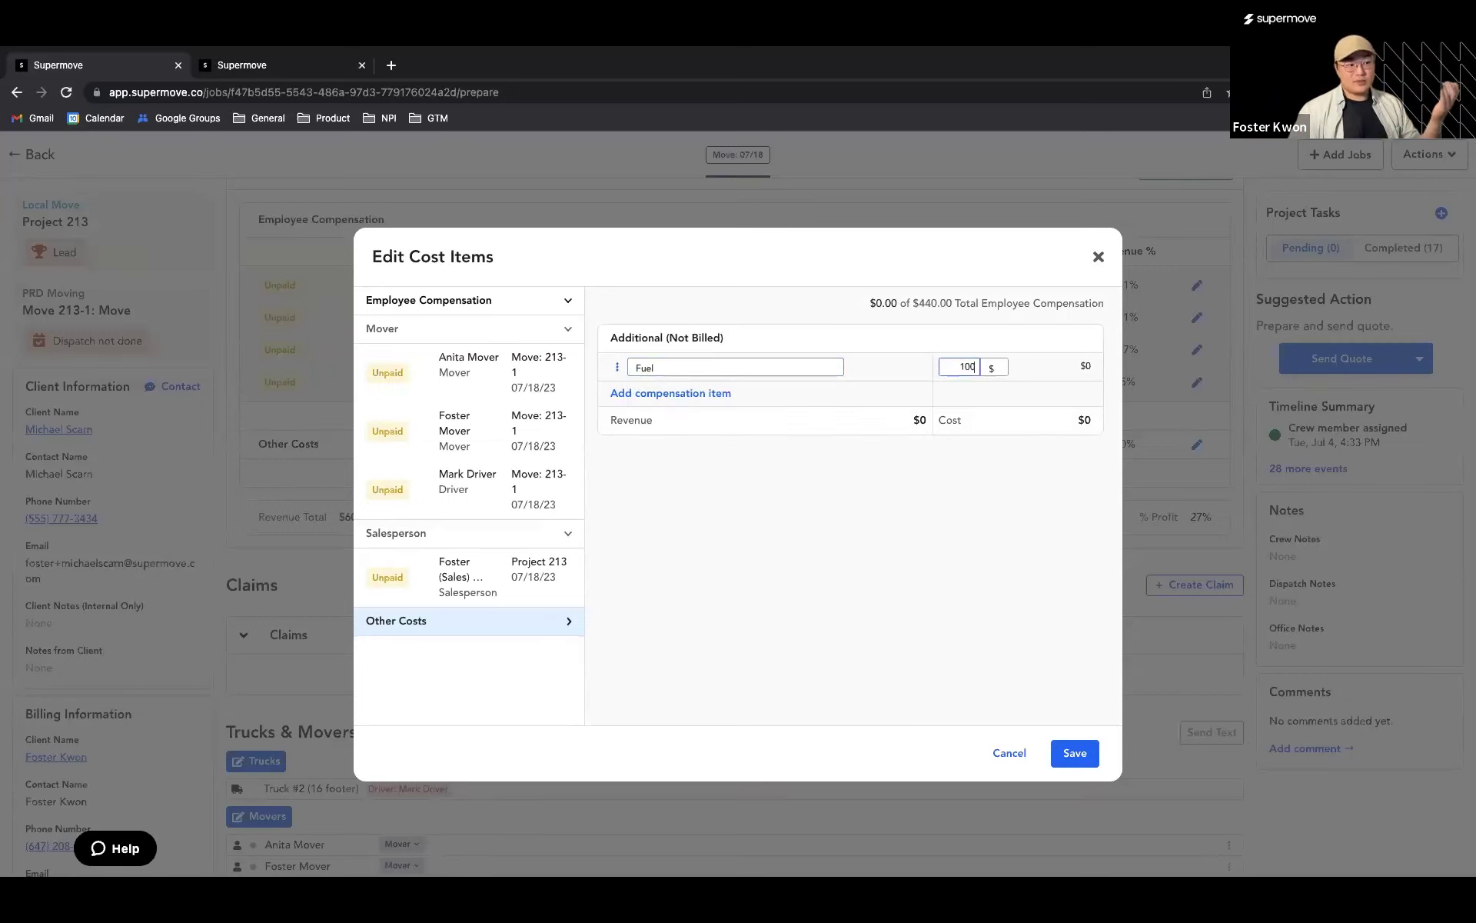
left_click(1085, 759)
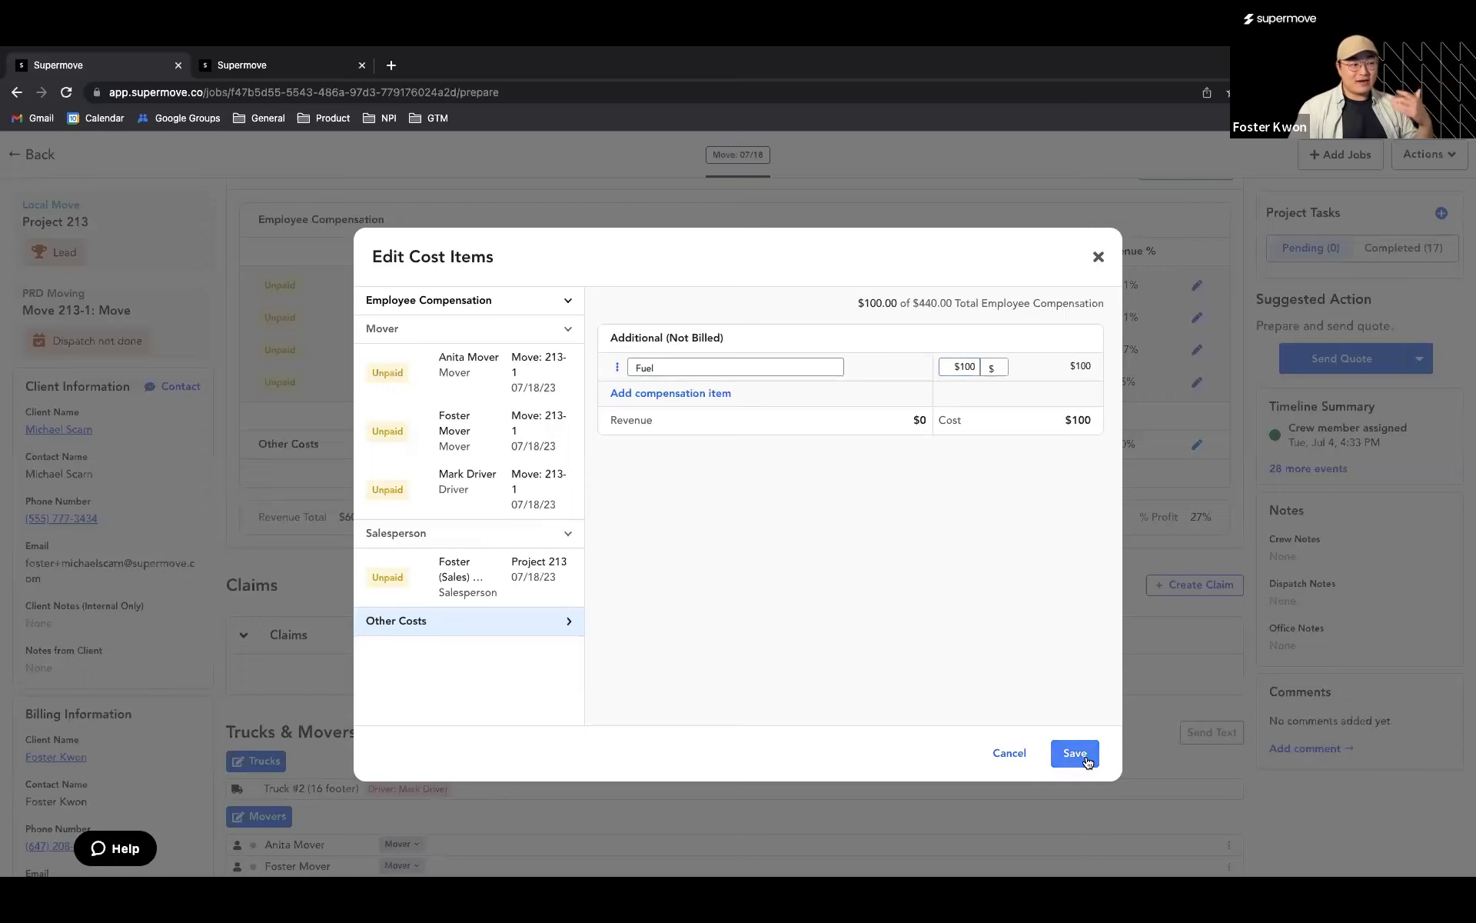
left_click(1087, 762)
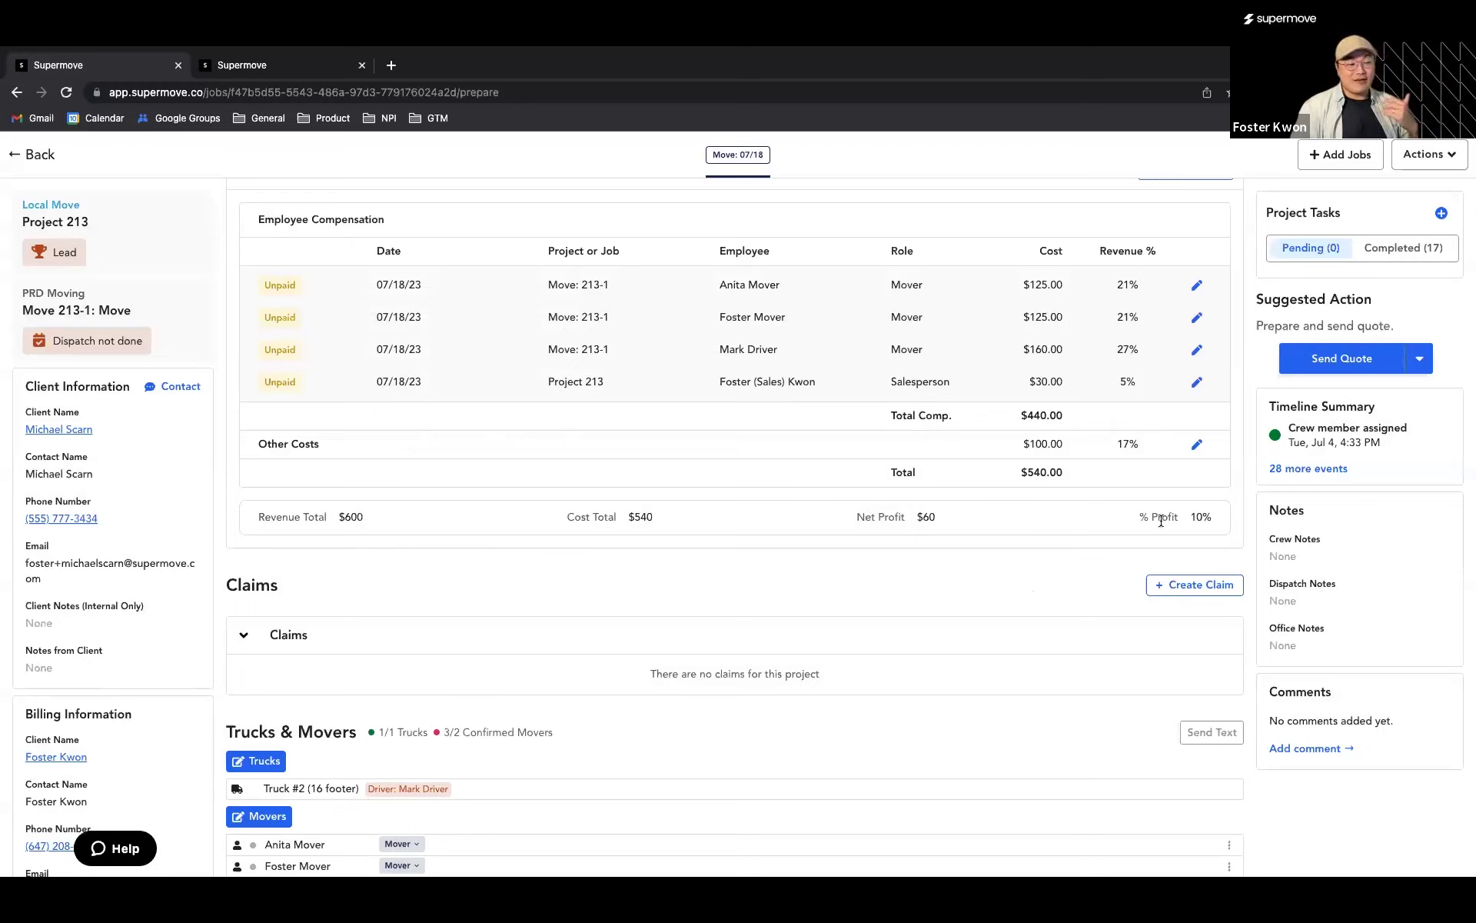
Open the Moving Services billing items on the draft invoice for editing and add a blank custom fee row
scroll(1161, 520, "up", 3)
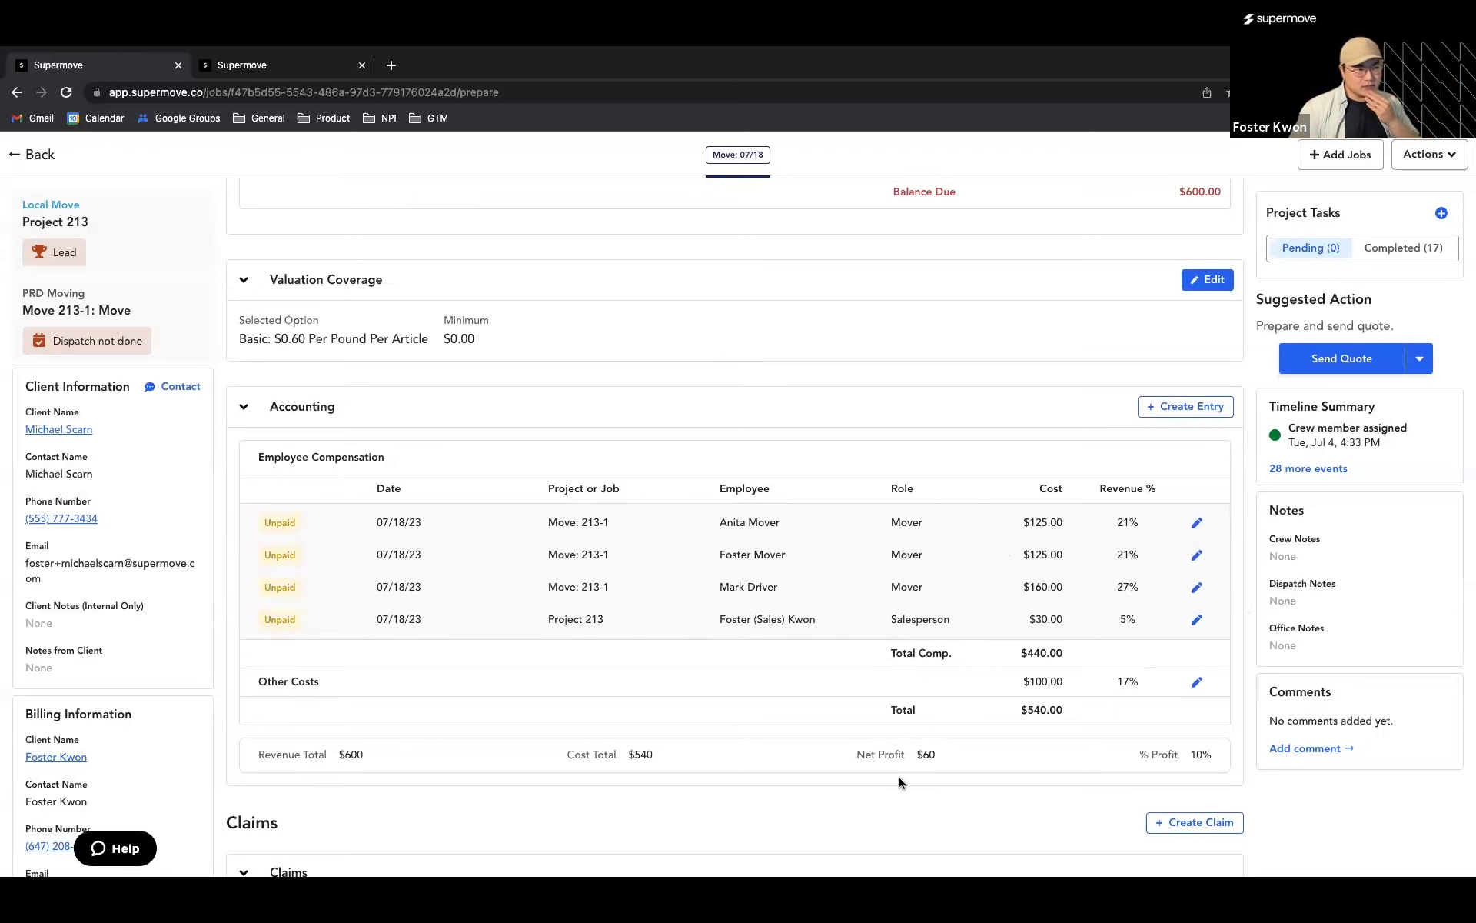
scroll(900, 782, "up", 1)
scroll(898, 769, "down", 1)
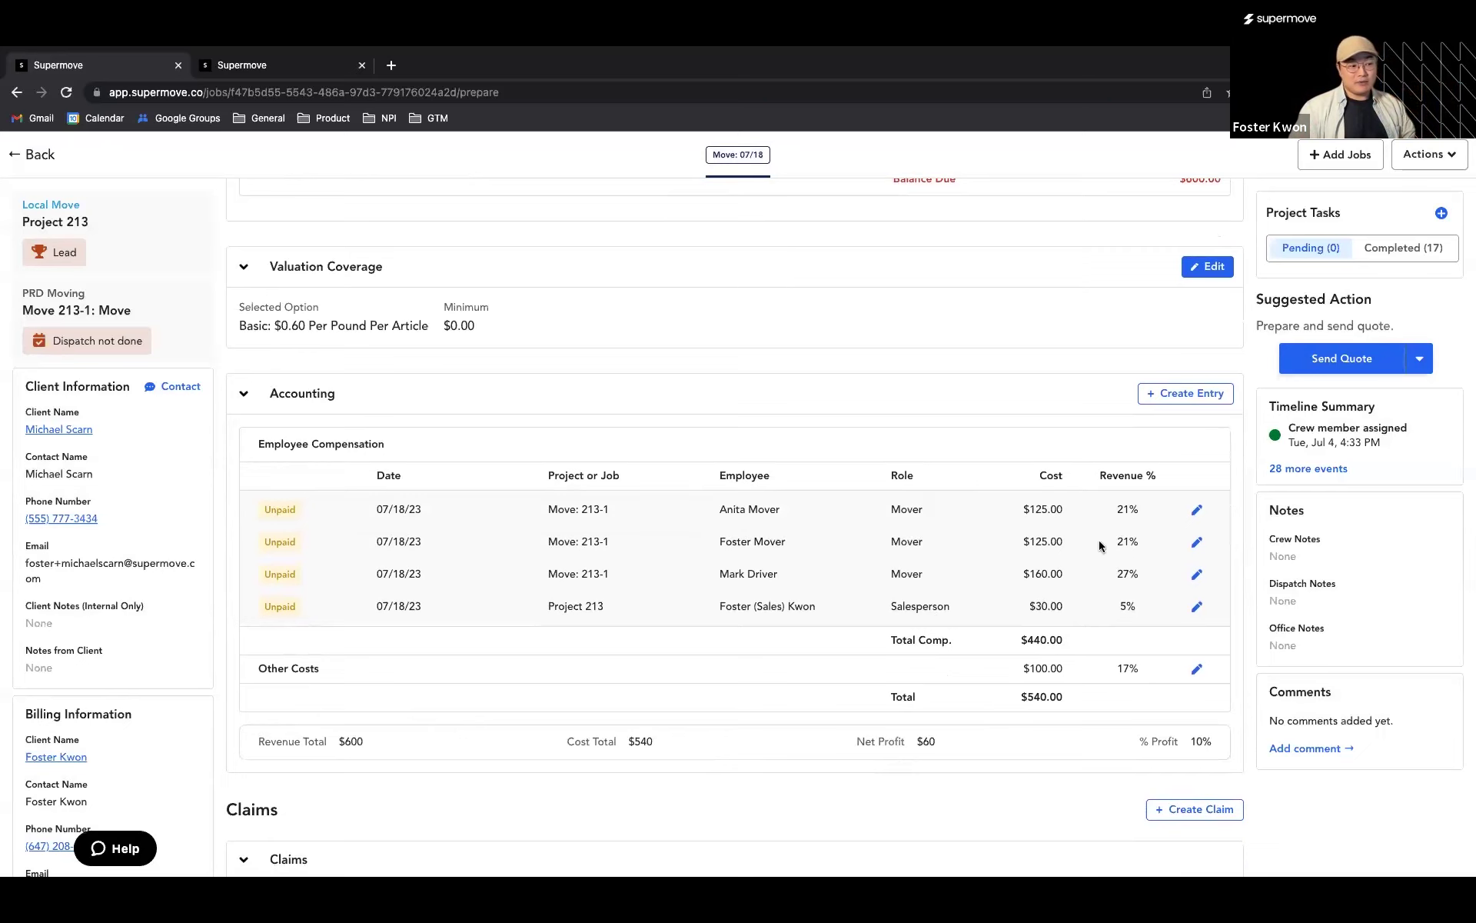
scroll(1082, 603, "up", 5)
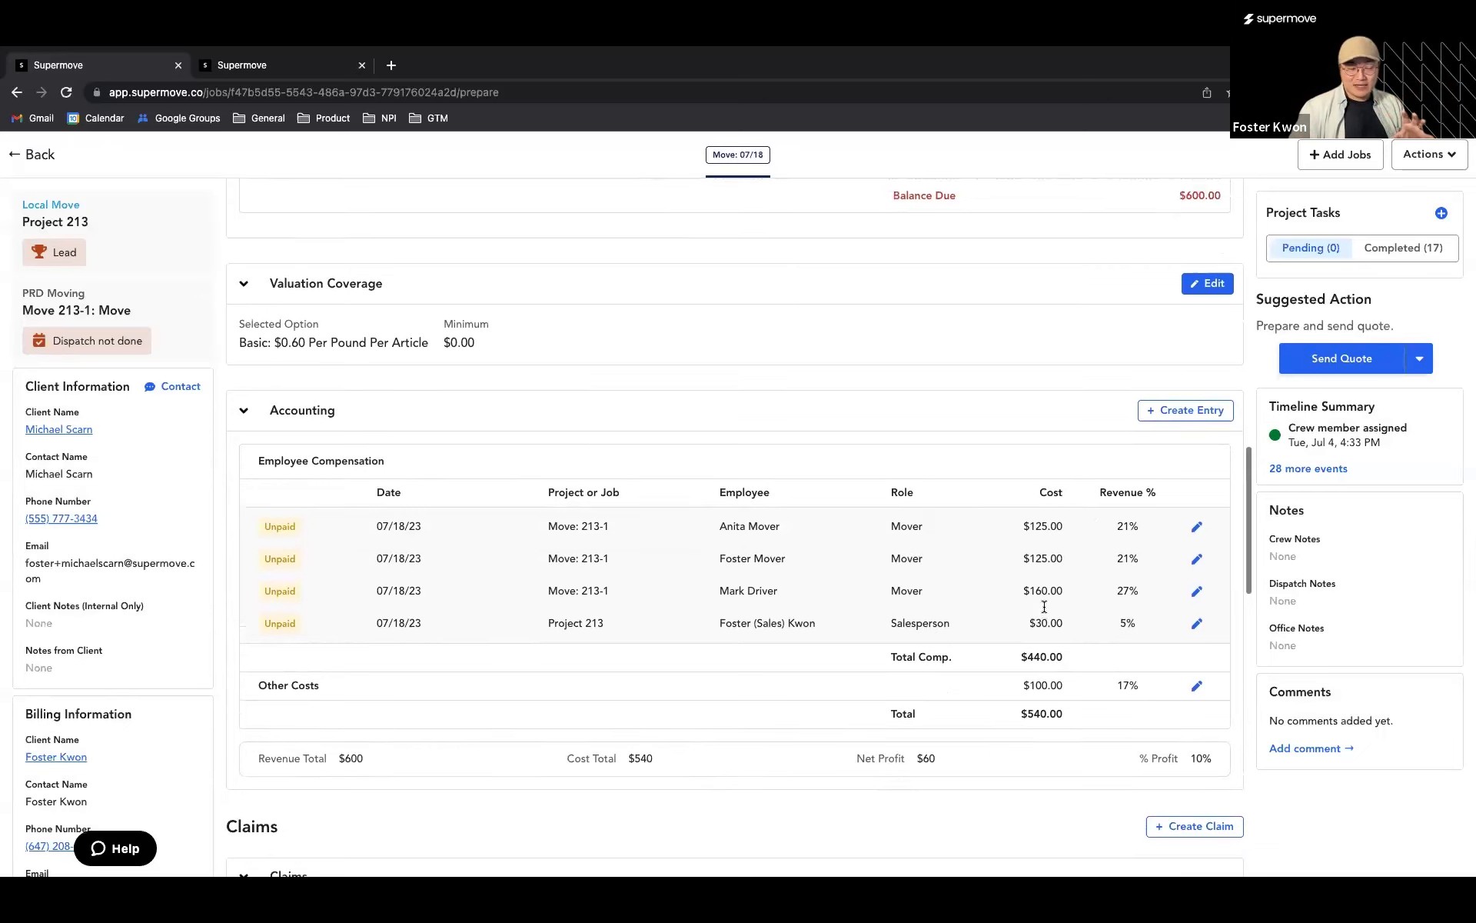
scroll(1044, 608, "up", 2)
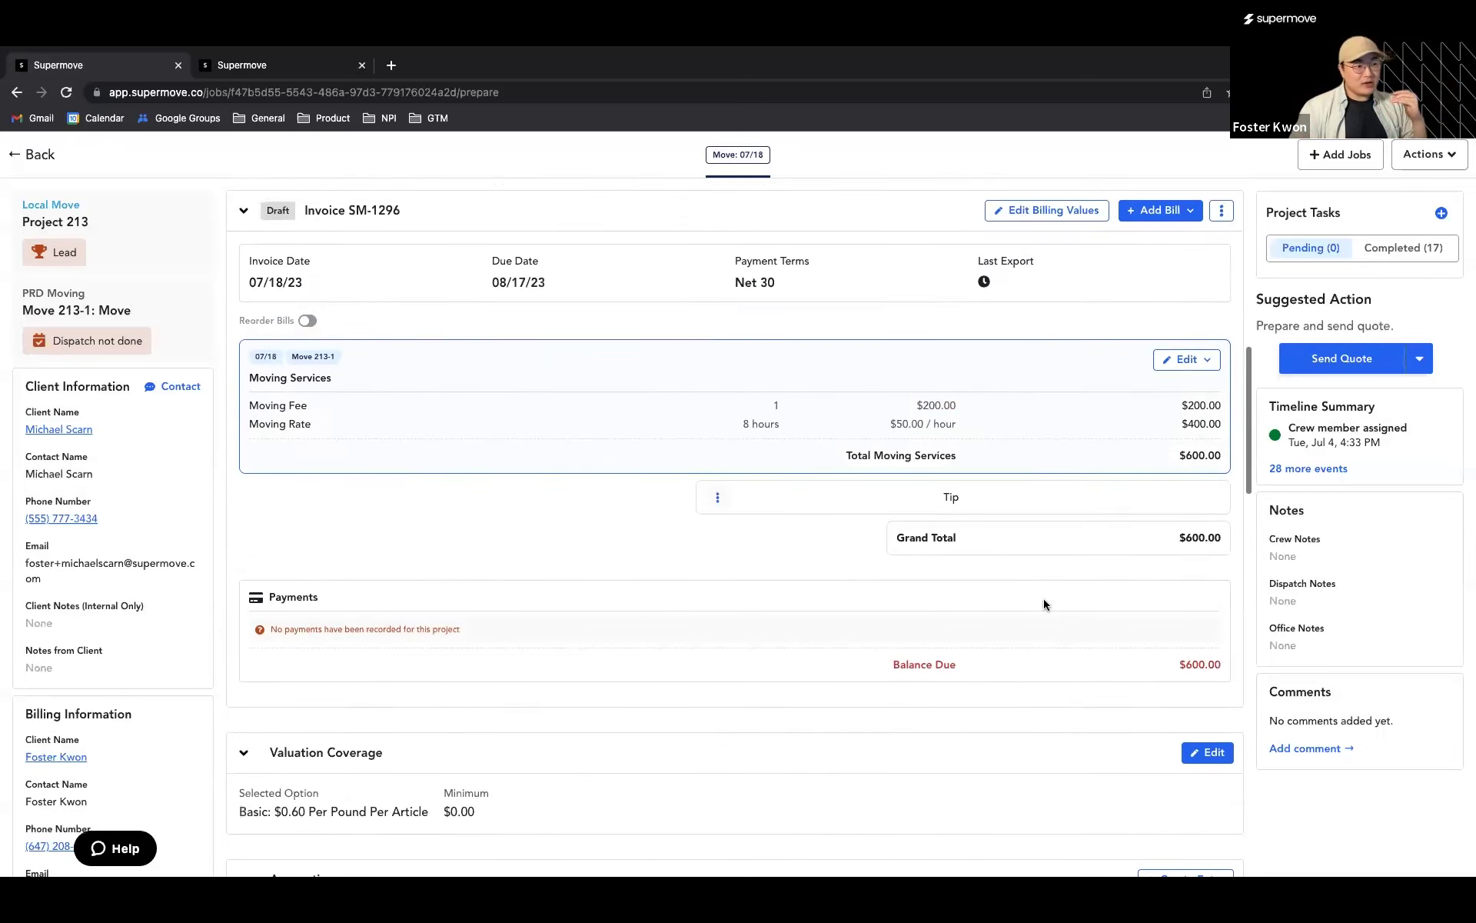
left_click(1195, 360)
left_click(1182, 396)
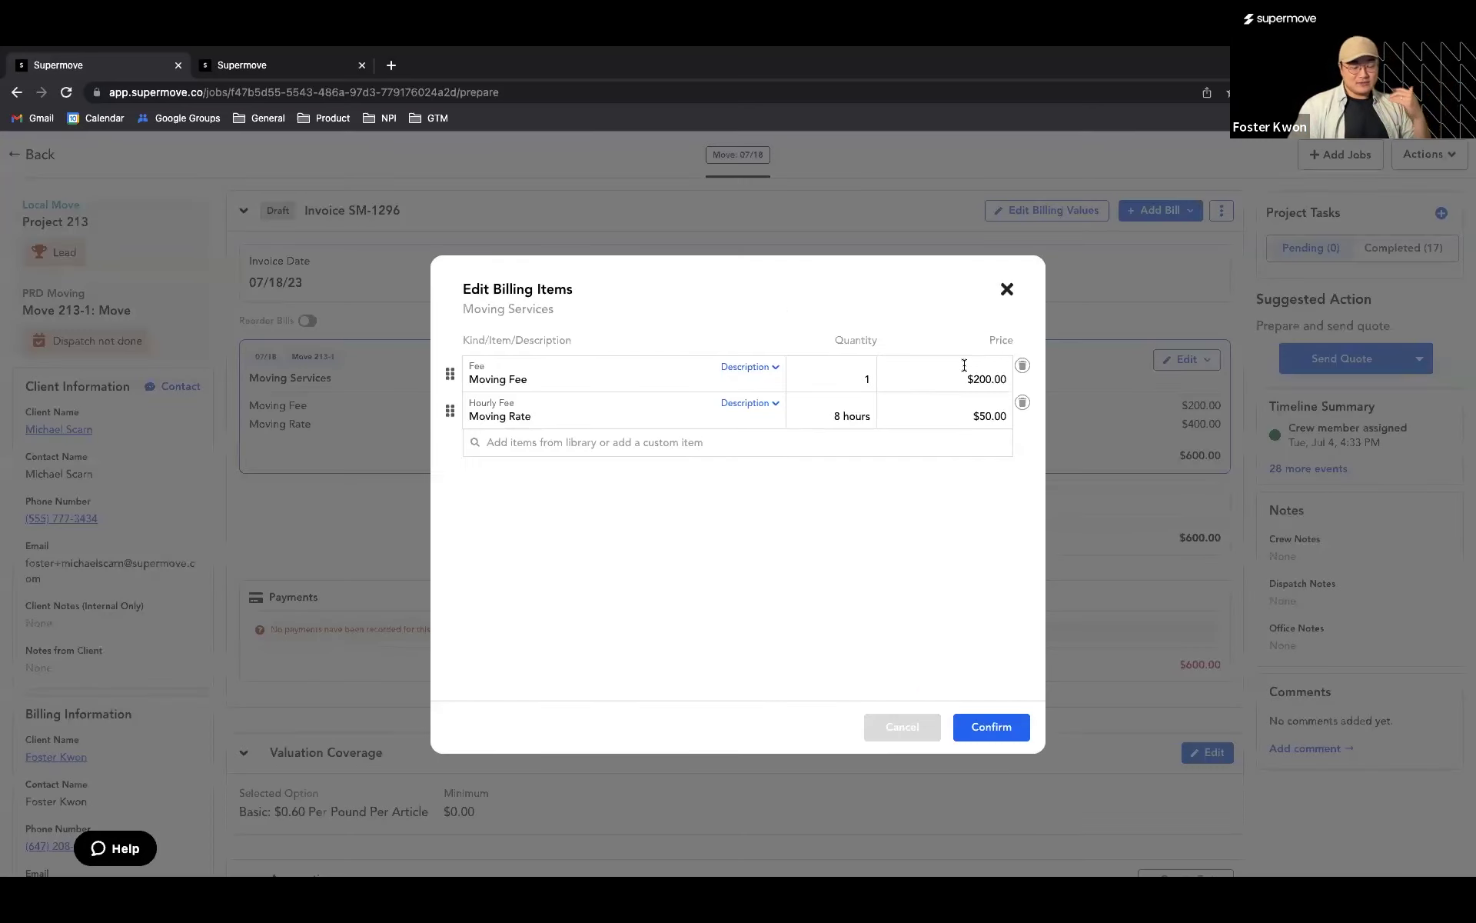
left_click(819, 433)
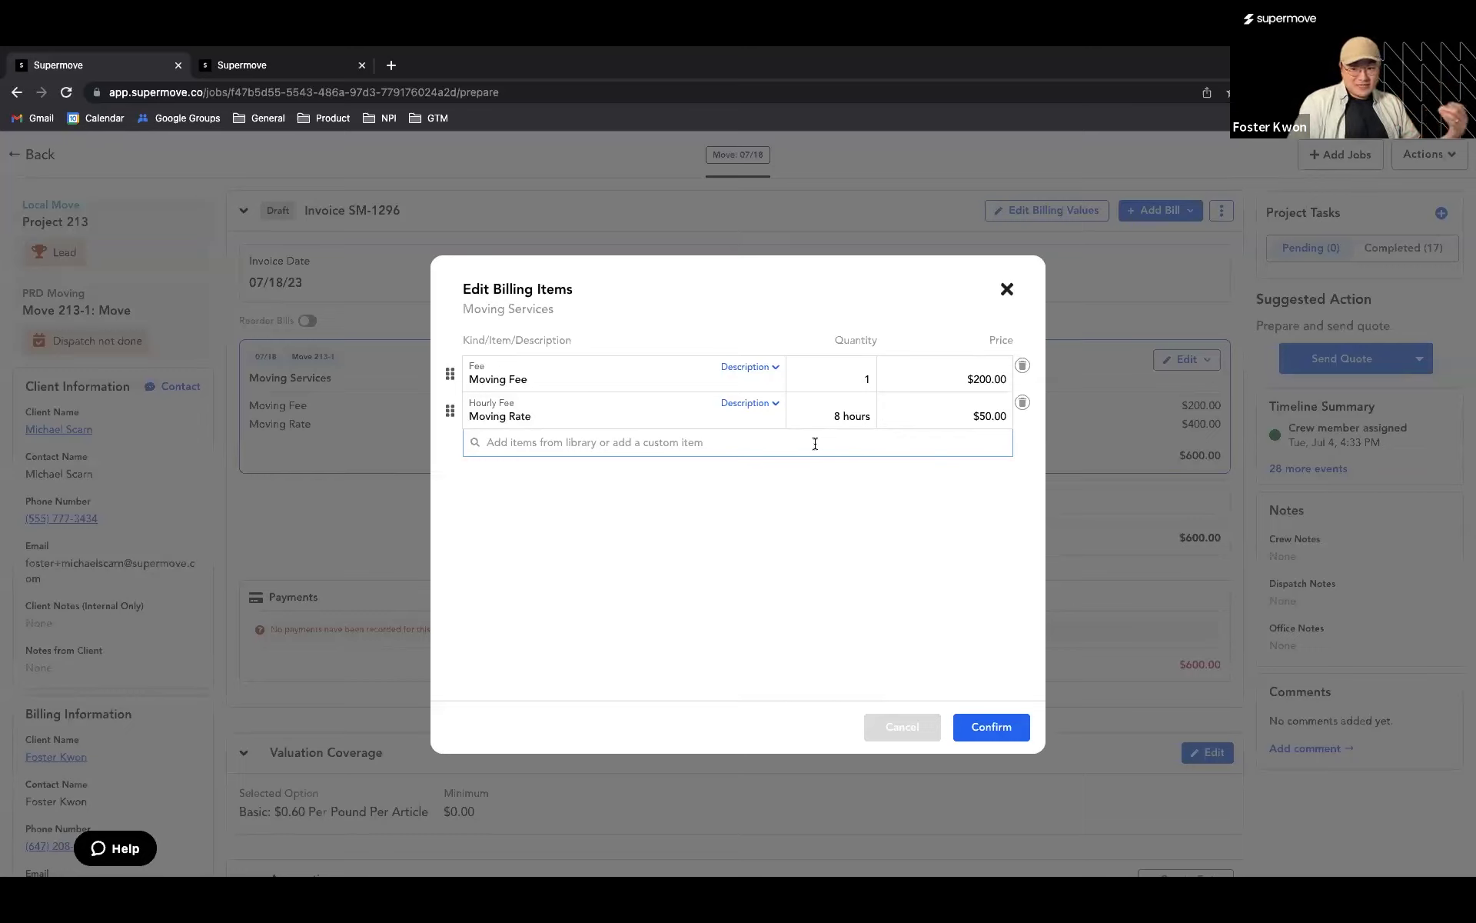
left_click(652, 381)
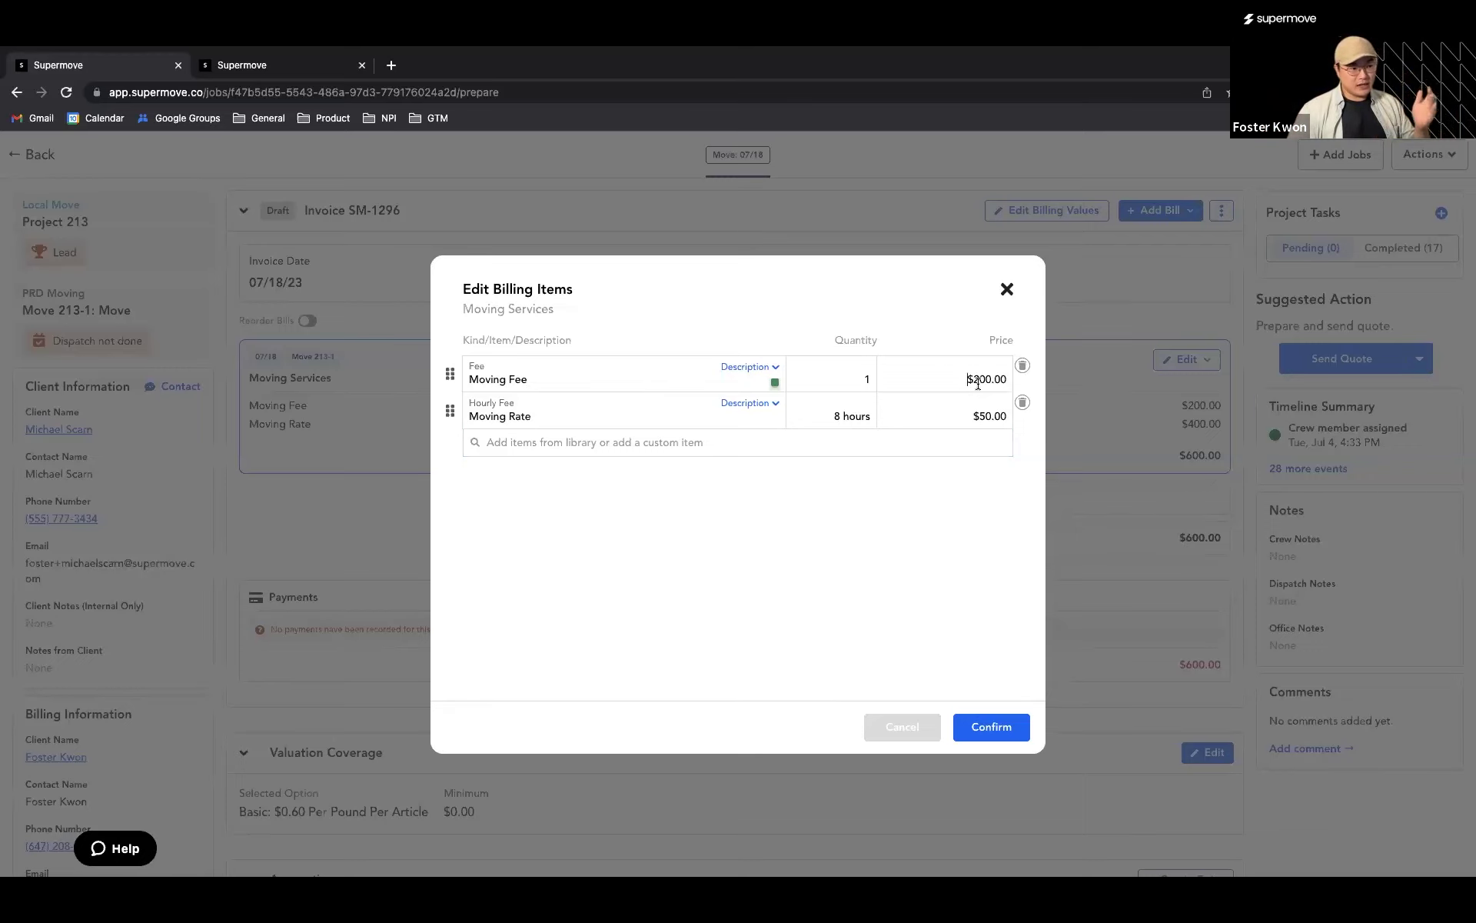
left_click(627, 443)
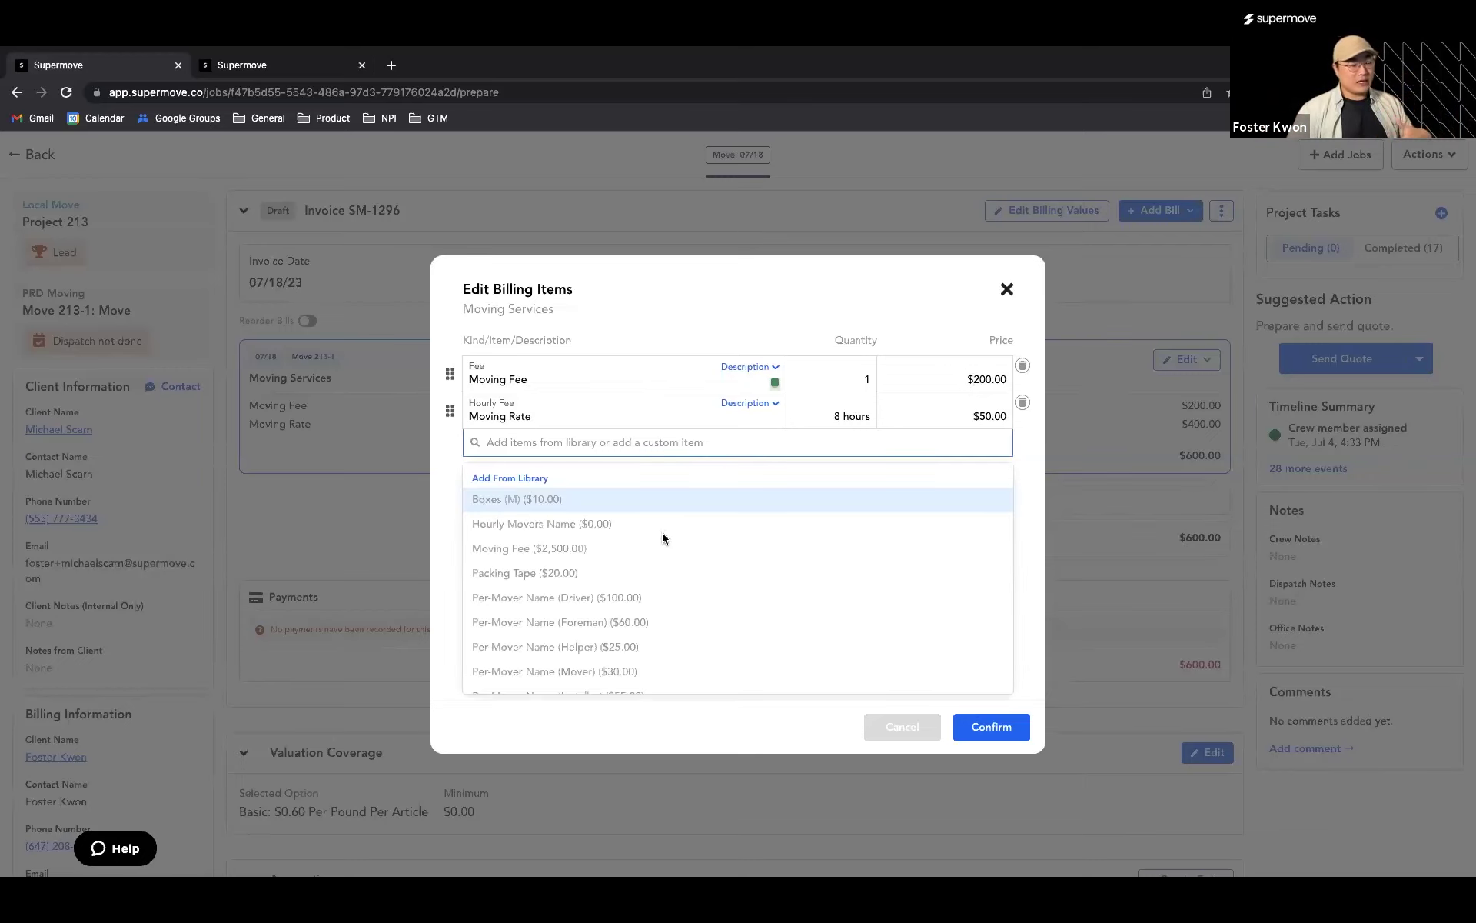
scroll(662, 532, "down", 5)
left_click(662, 522)
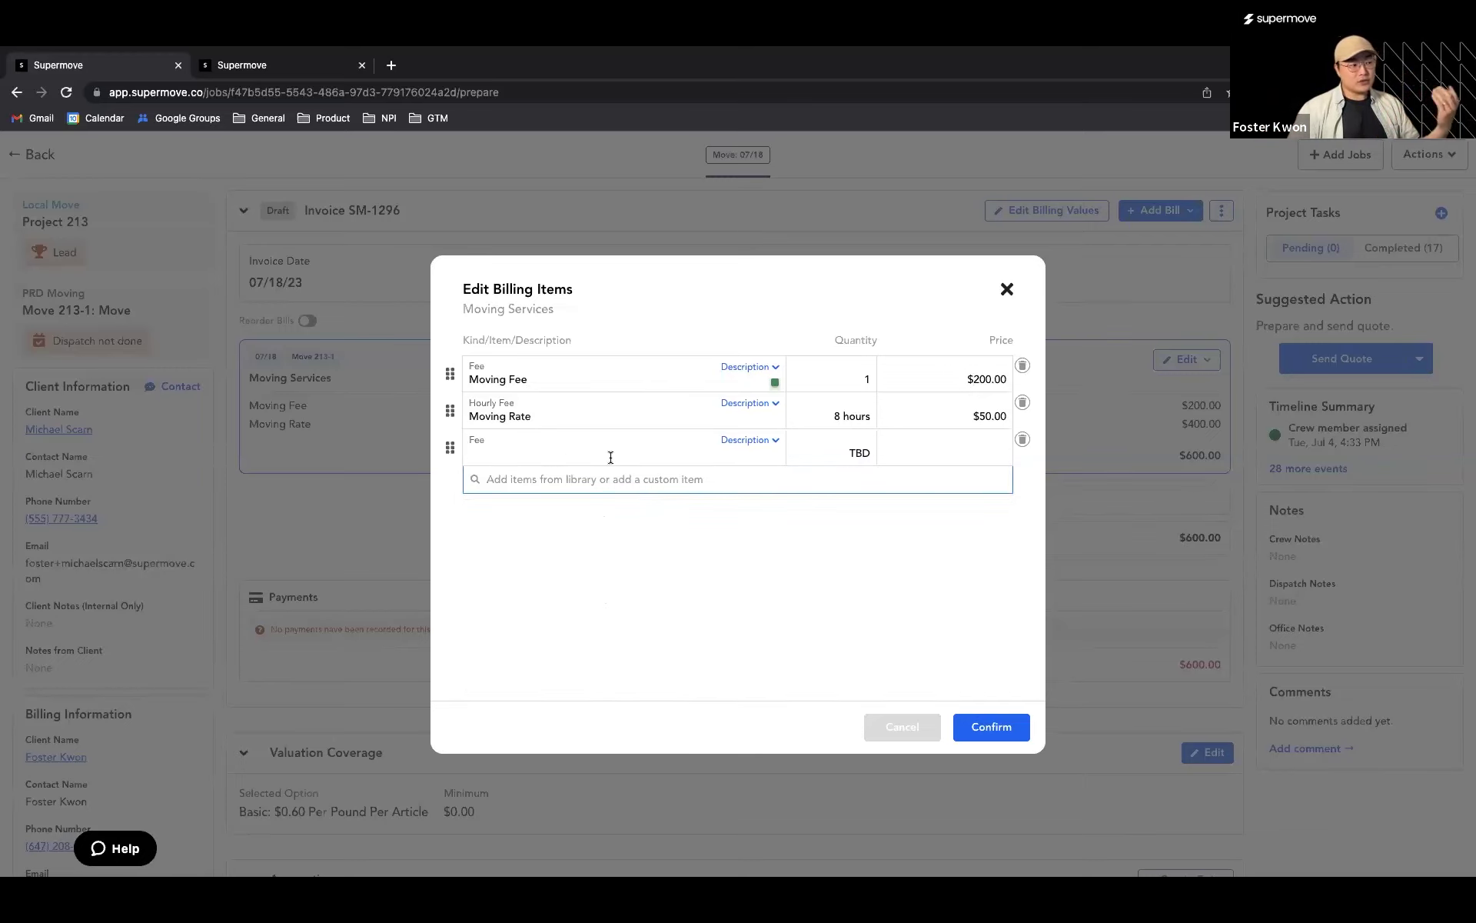
Fill in the new fee as Fuel with quantity 1 and a price of $150, and confirm the billing items
left_click(565, 449)
type("Fuel")
left_click(852, 452)
type("1")
left_click(944, 452)
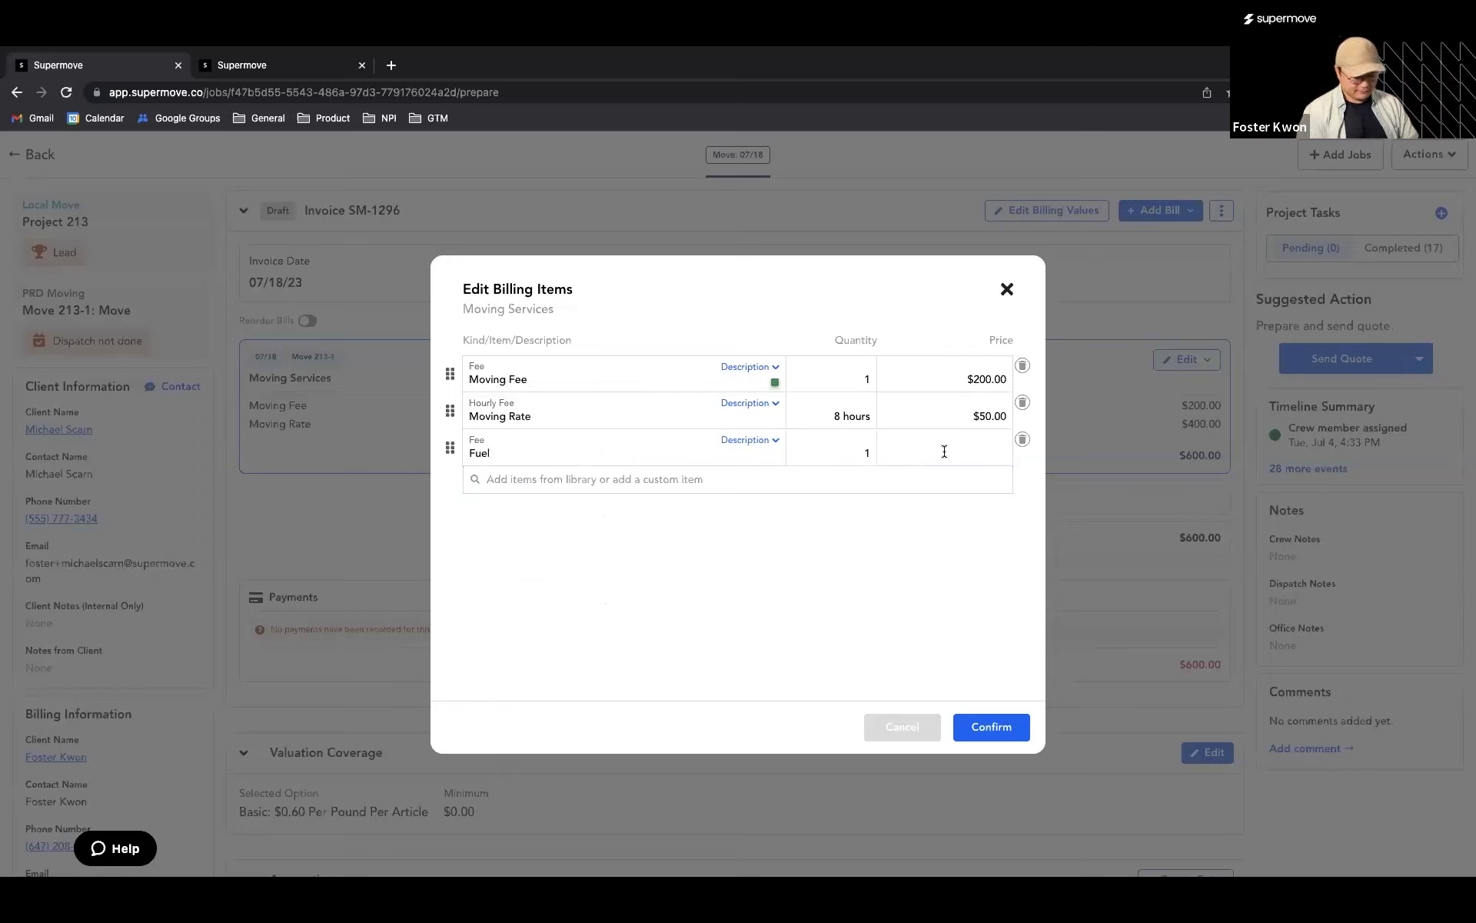
type("150")
left_click(1015, 739)
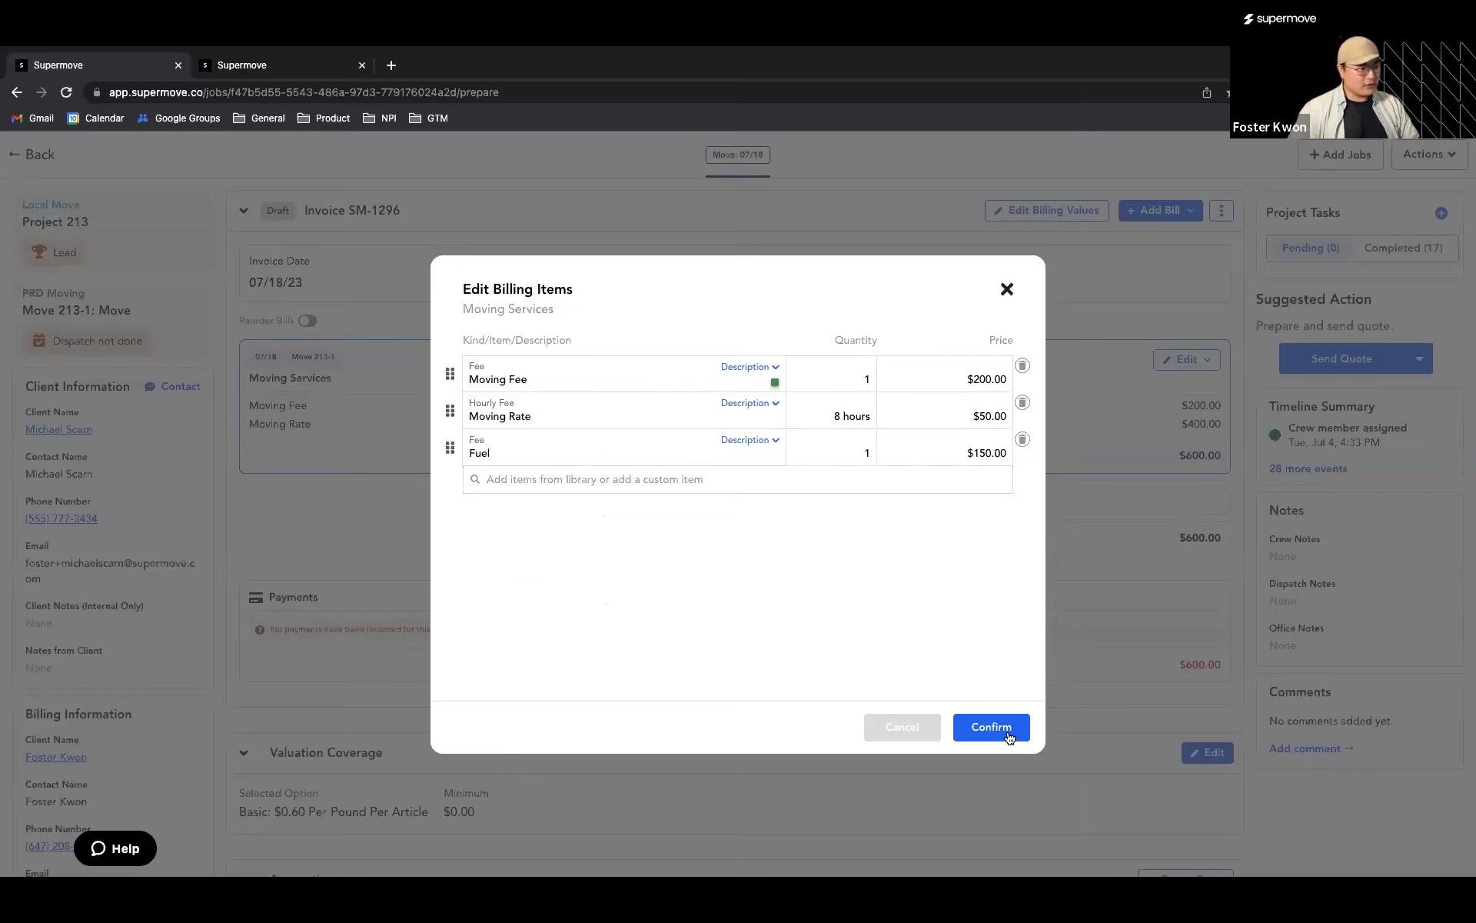
left_click(1009, 735)
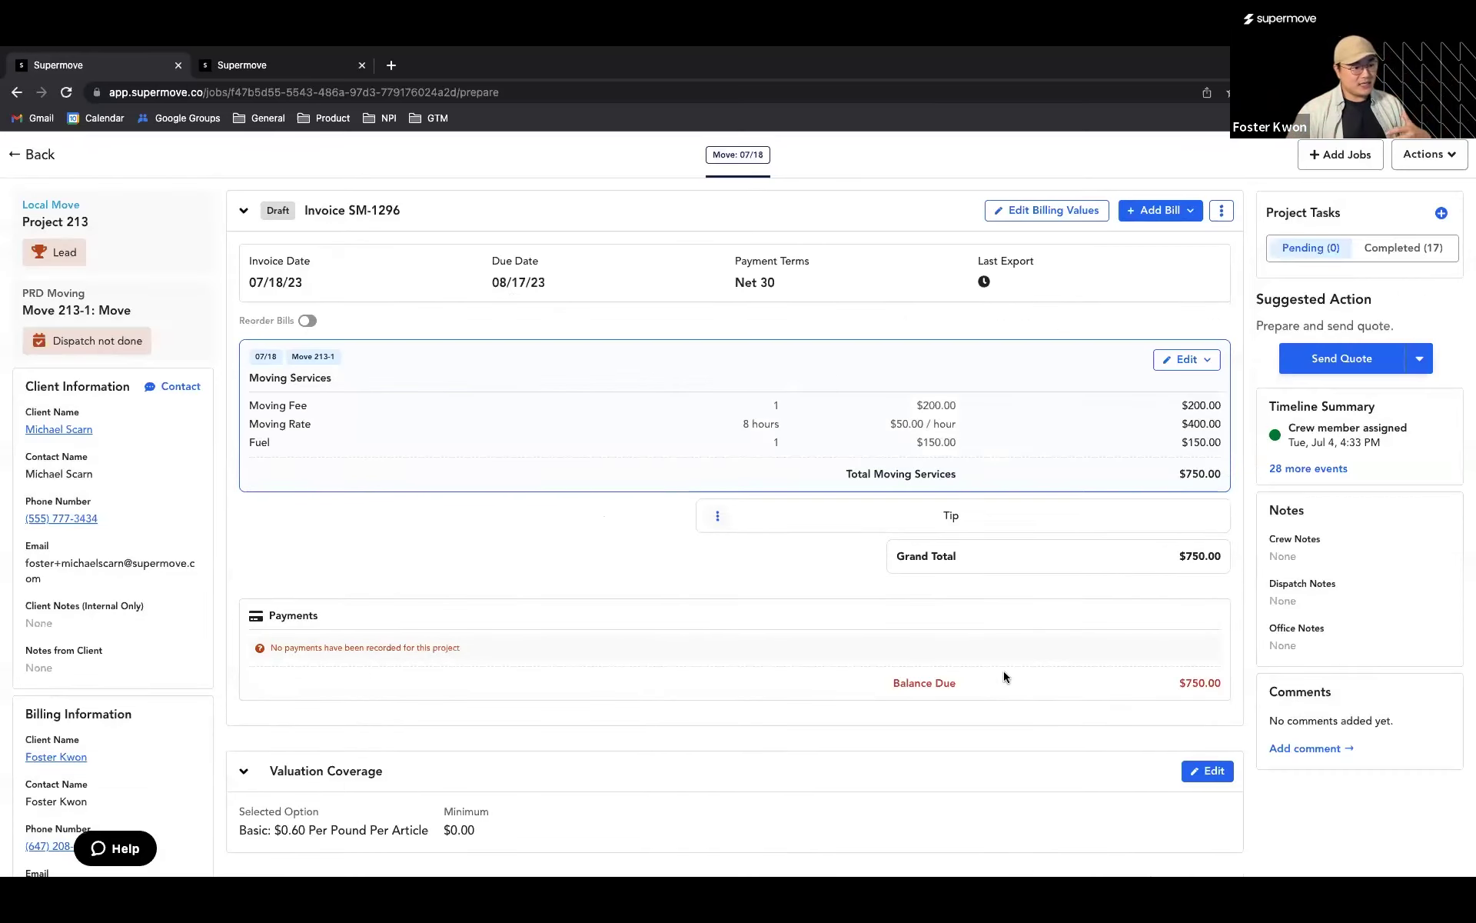
Compare the Moving Services charges on the invoice with the project's costs and profit percentage
scroll(1003, 671, "down", 9)
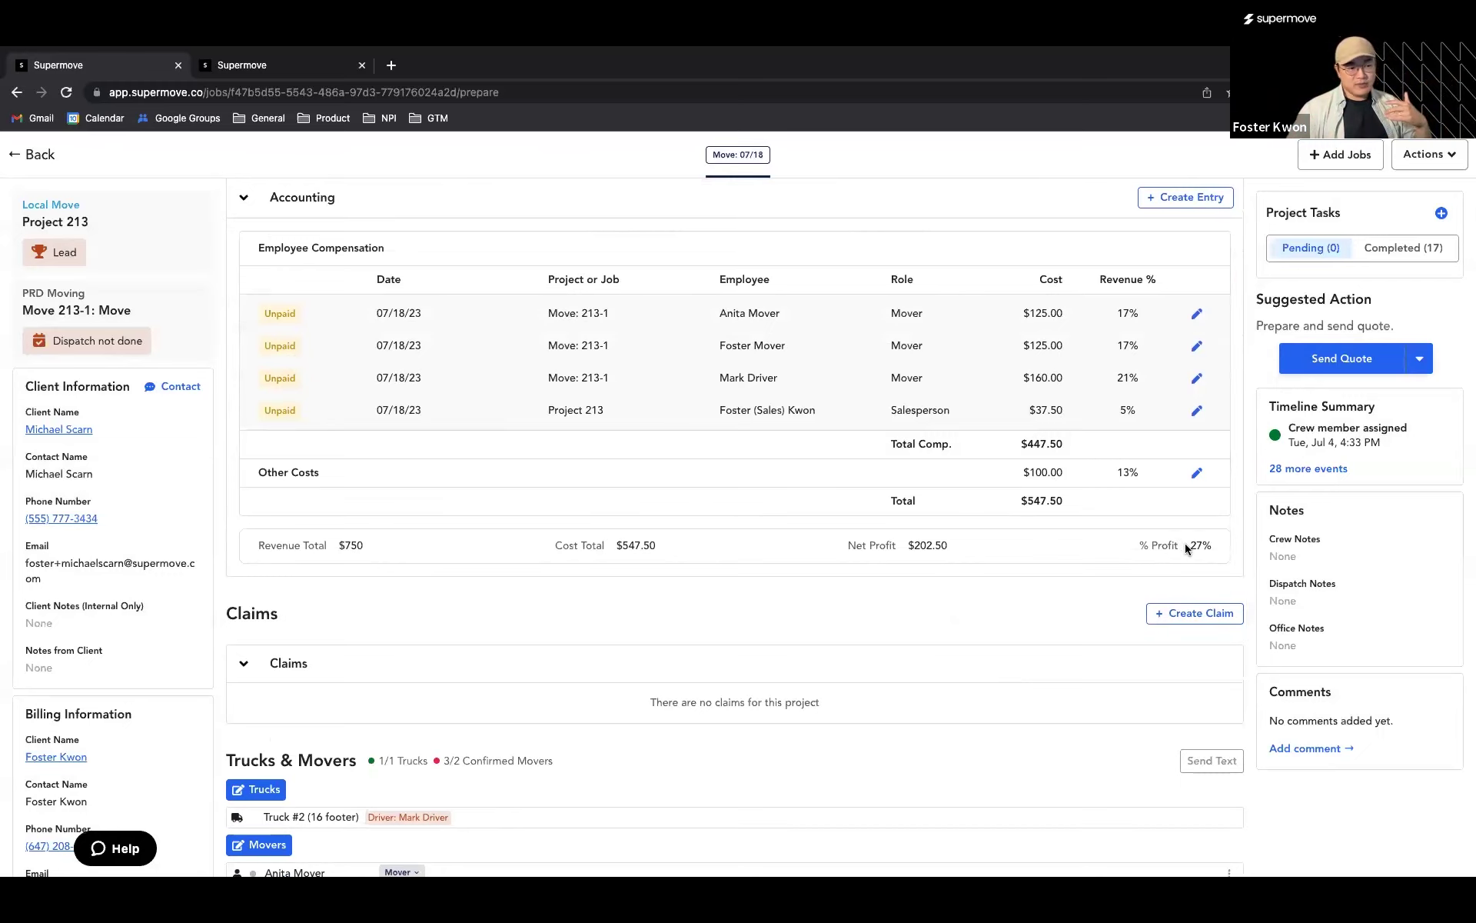
scroll(1186, 546, "up", 8)
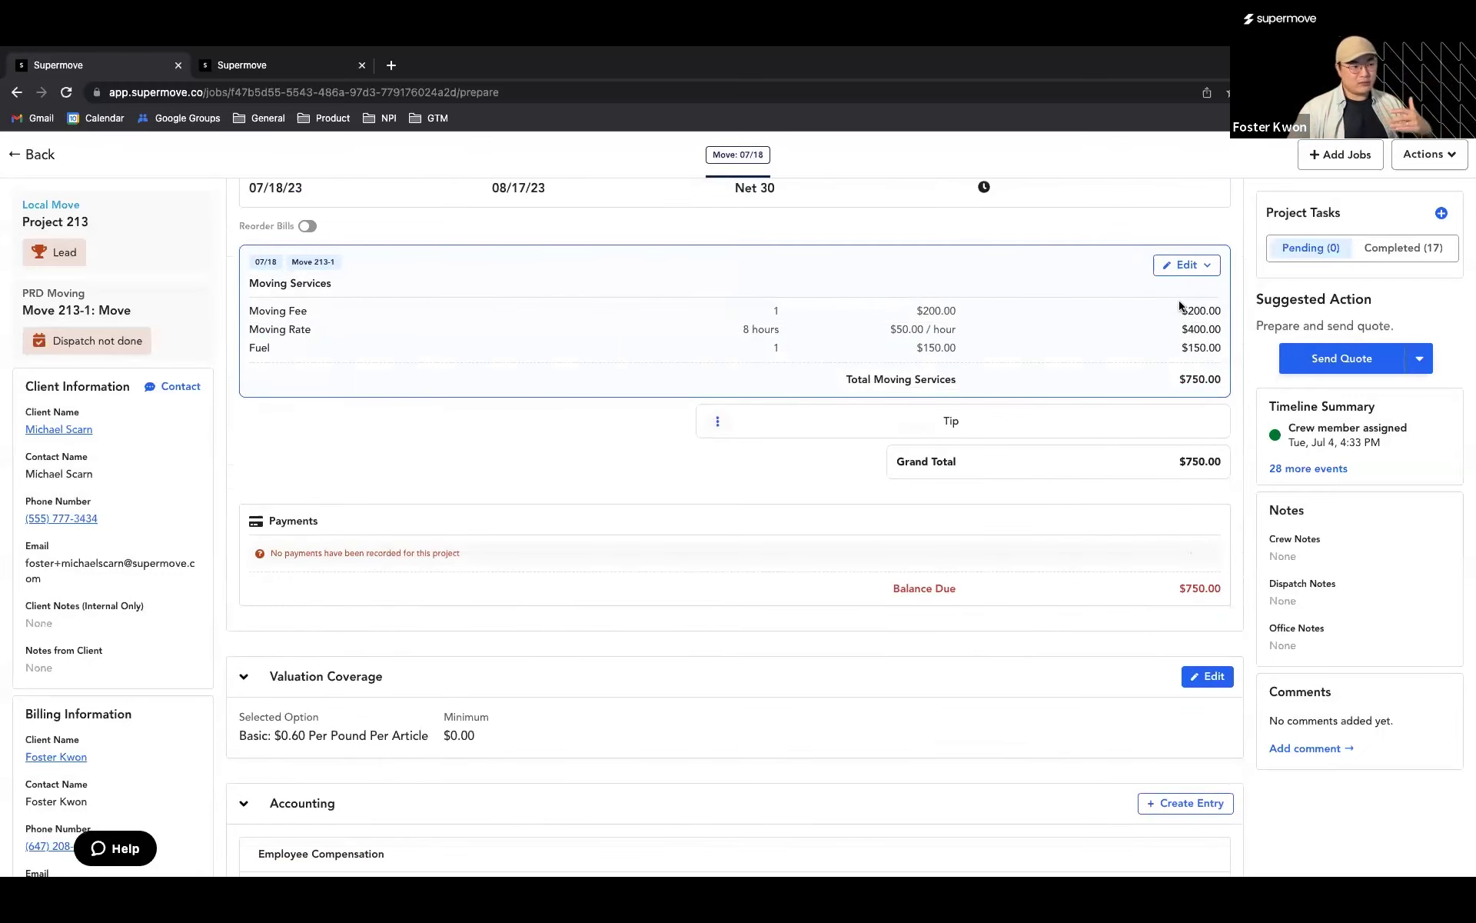
left_click_drag(1193, 311, 1188, 329)
scroll(1104, 406, "down", 1)
scroll(1104, 400, "down", 6)
scroll(1164, 618, "up", 3)
scroll(1003, 554, "up", 4)
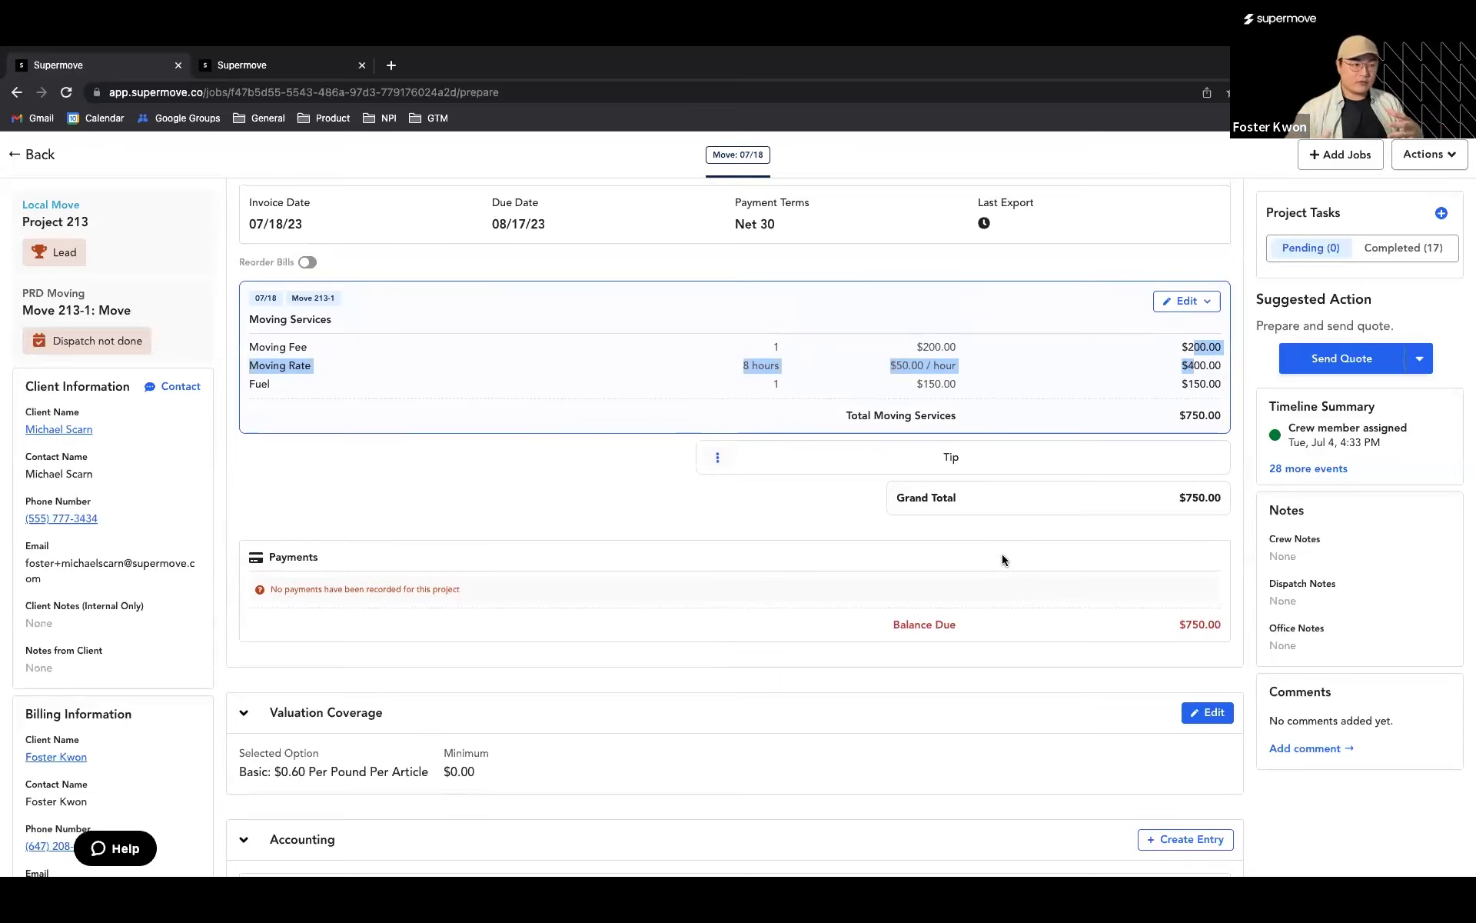
Review the draft invoice and show its additional export, sending and payment actions
scroll(1001, 554, "up", 2)
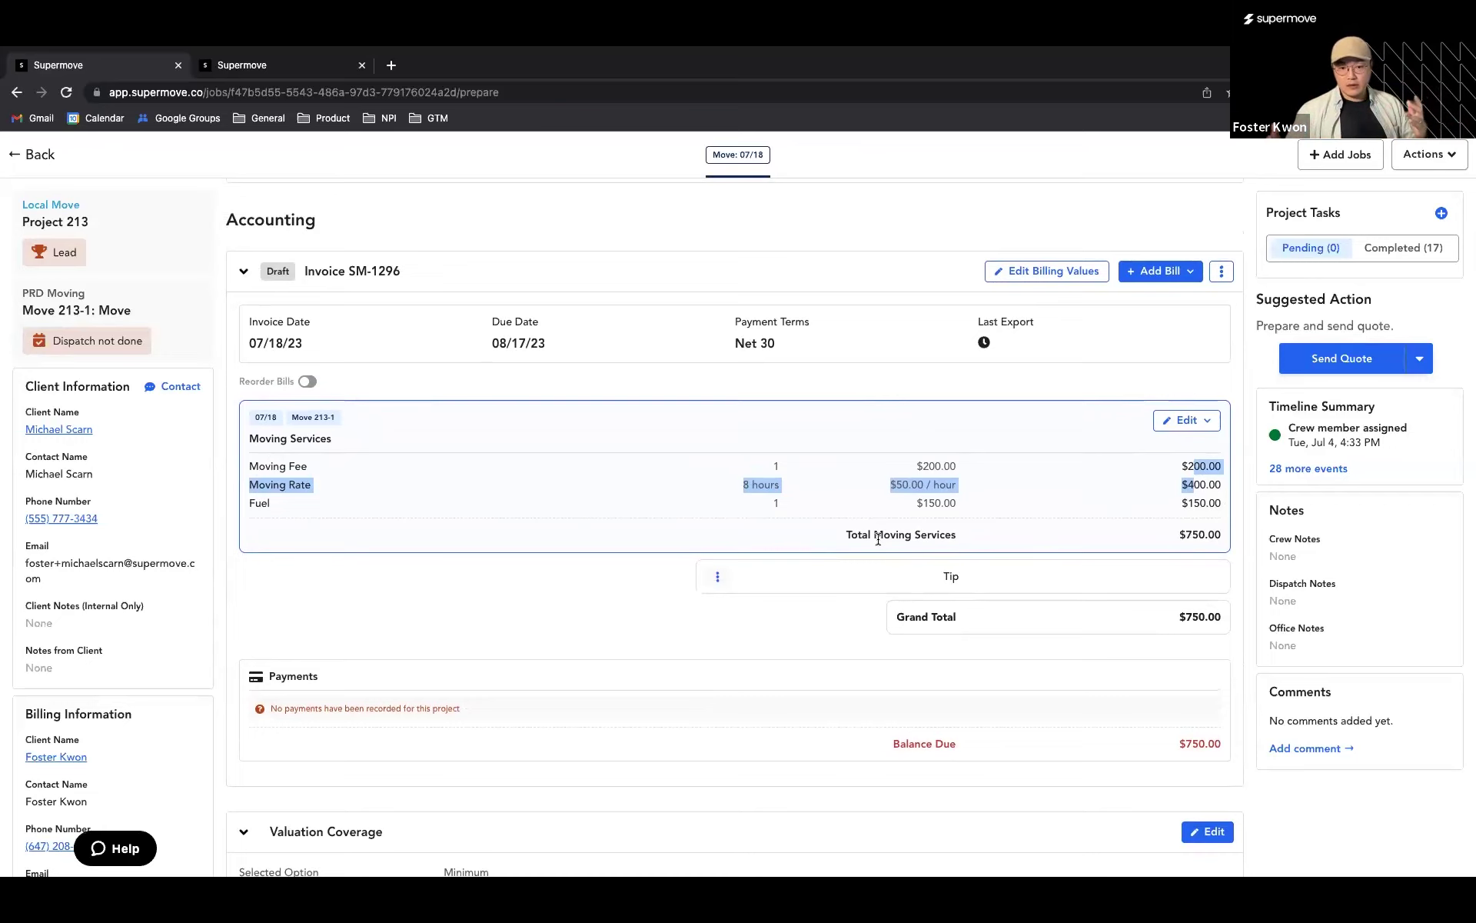
scroll(878, 540, "down", 1)
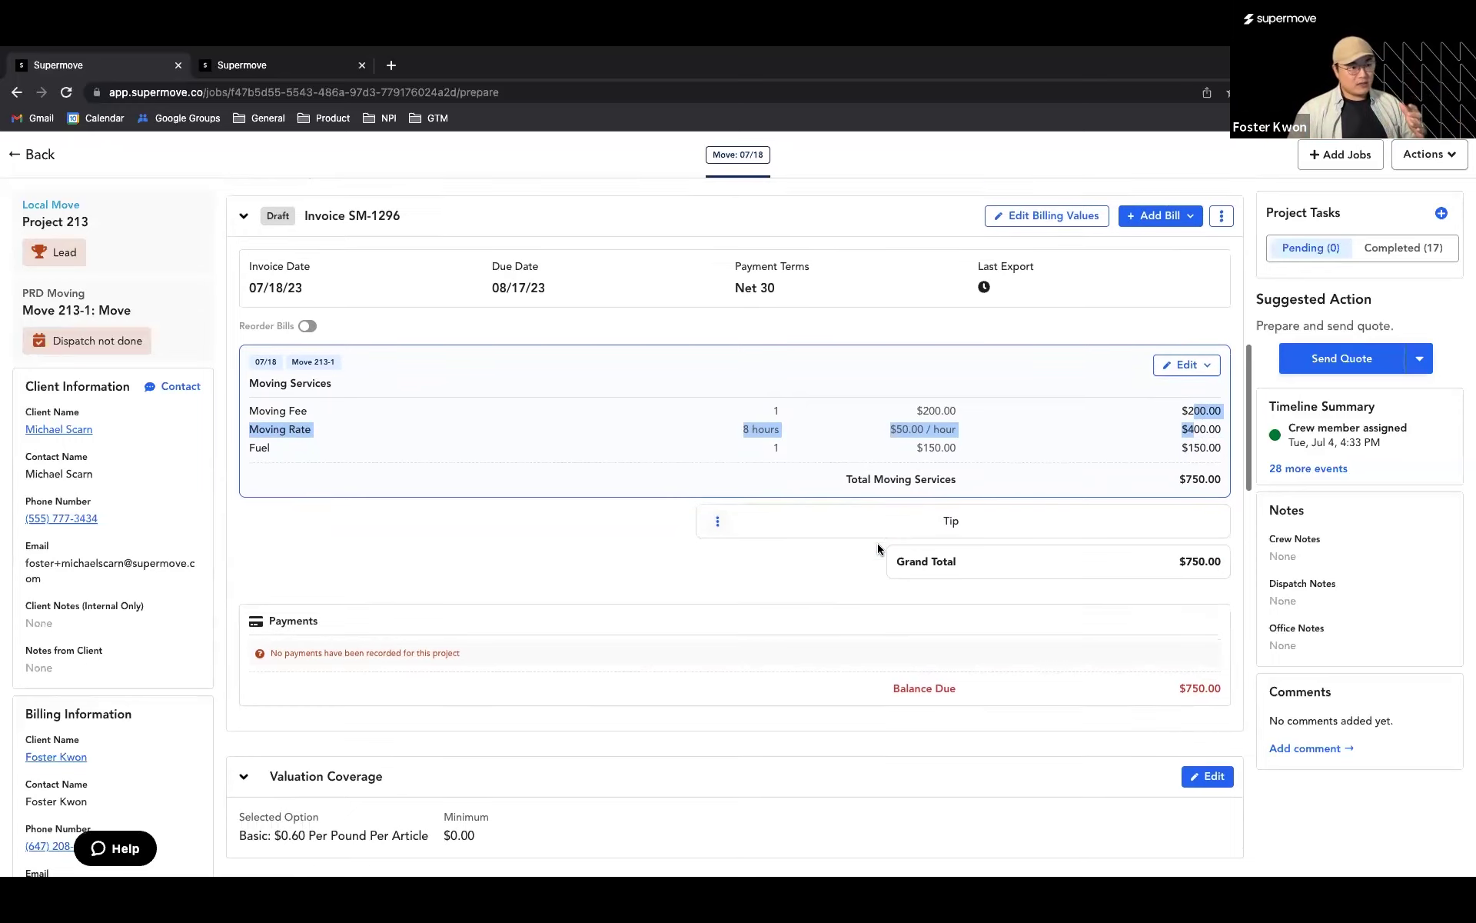
scroll(878, 543, "down", 1)
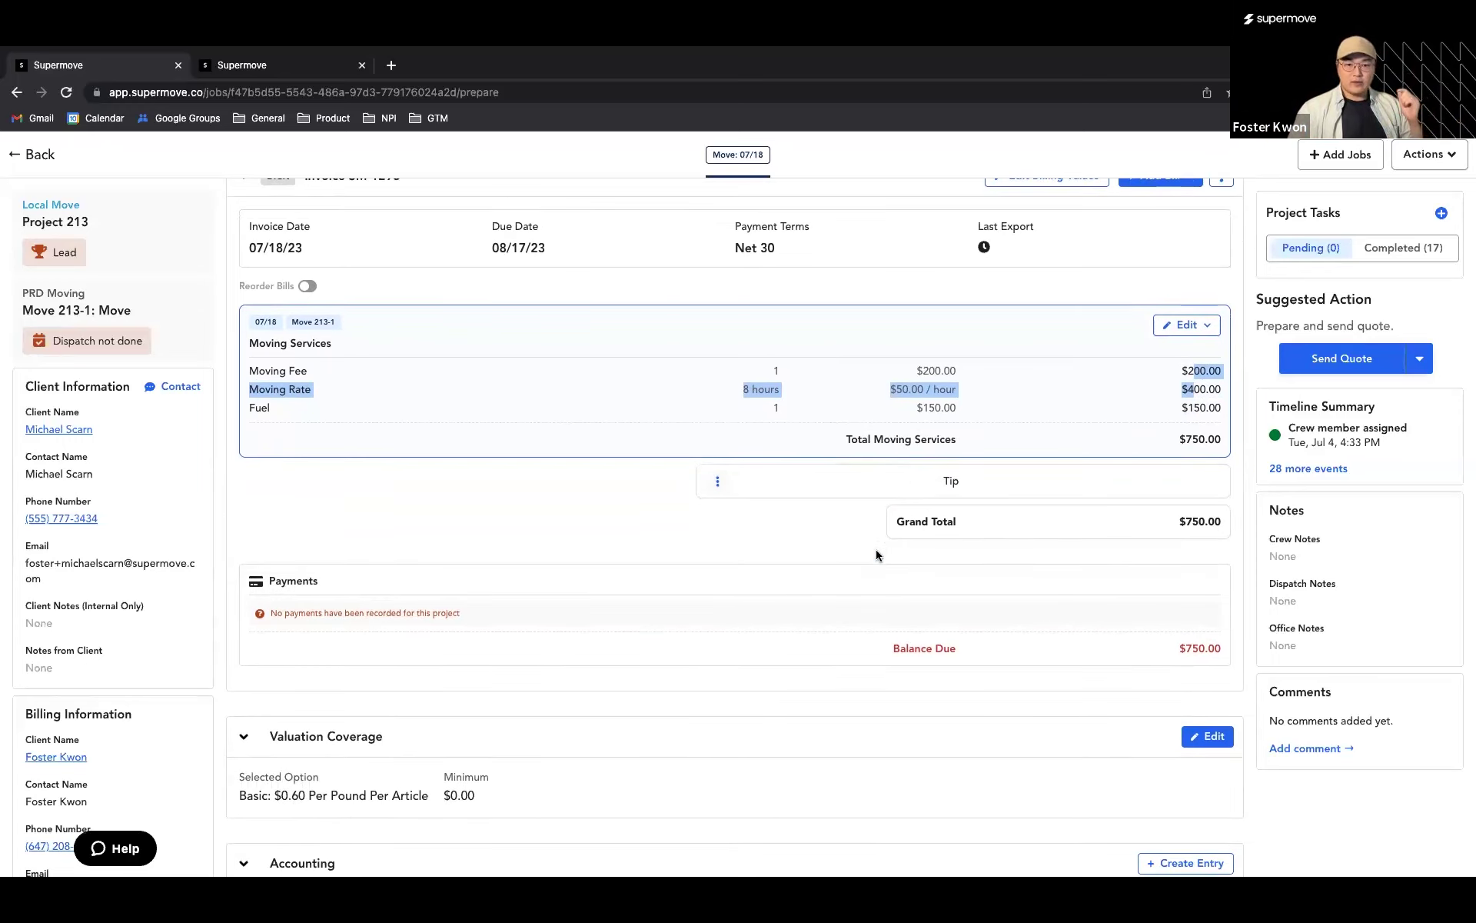
scroll(933, 483, "up", 2)
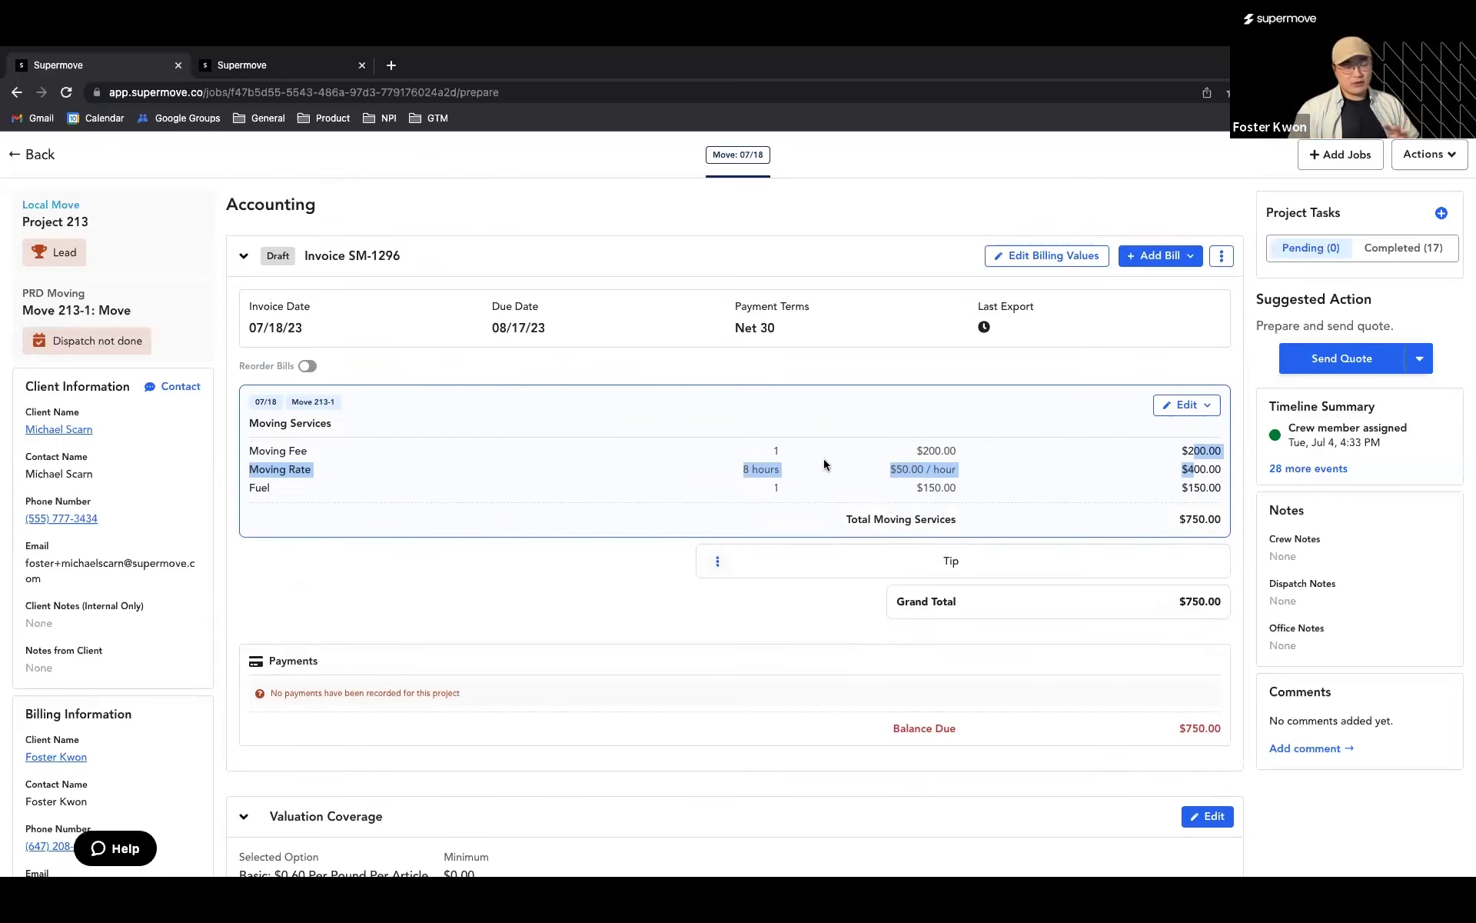
left_click(1219, 259)
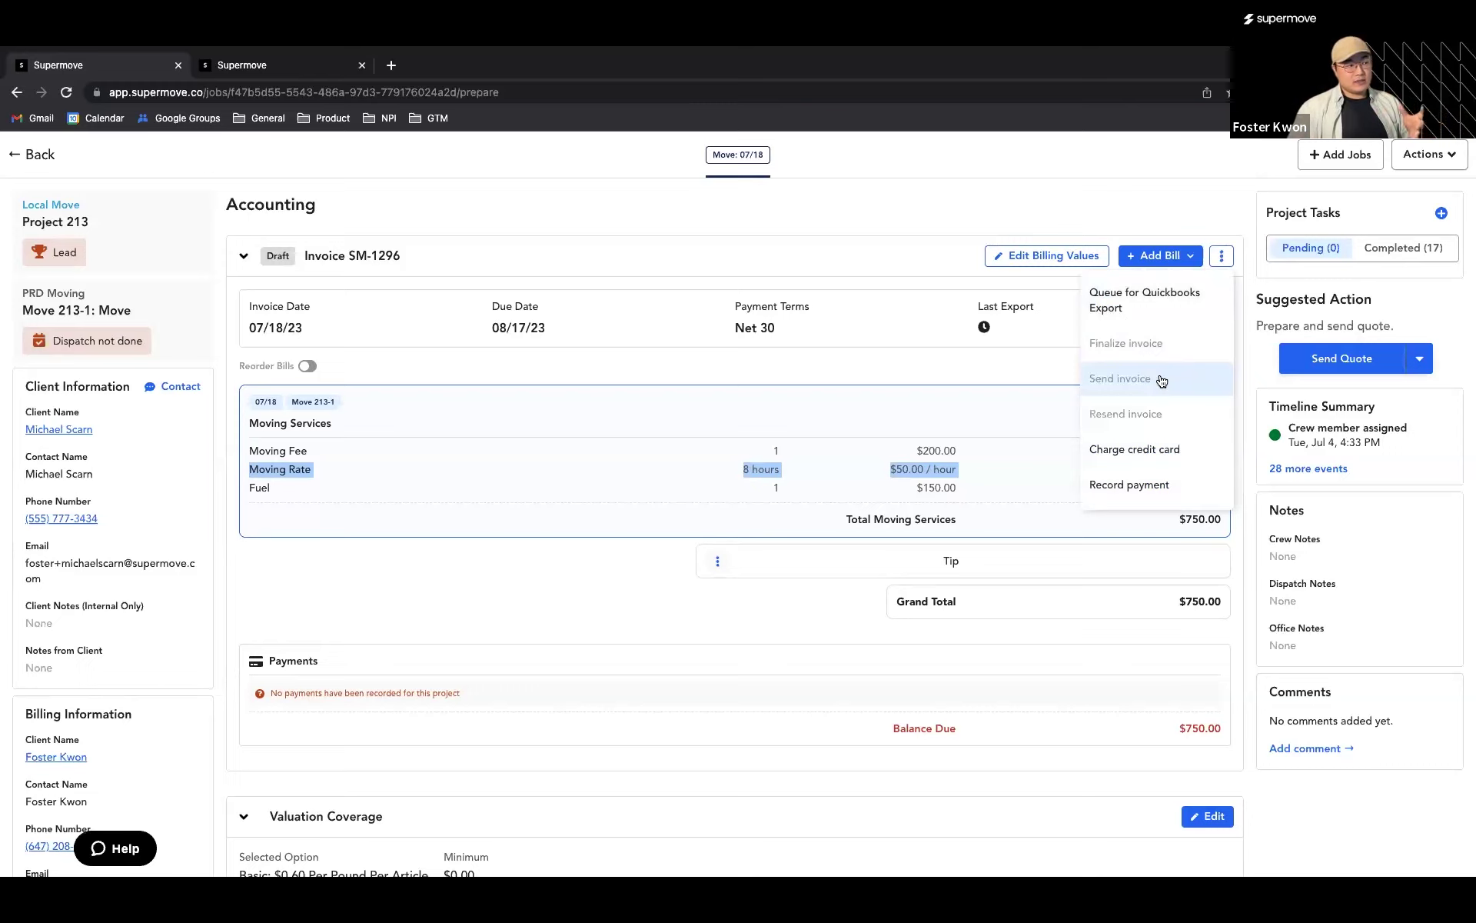